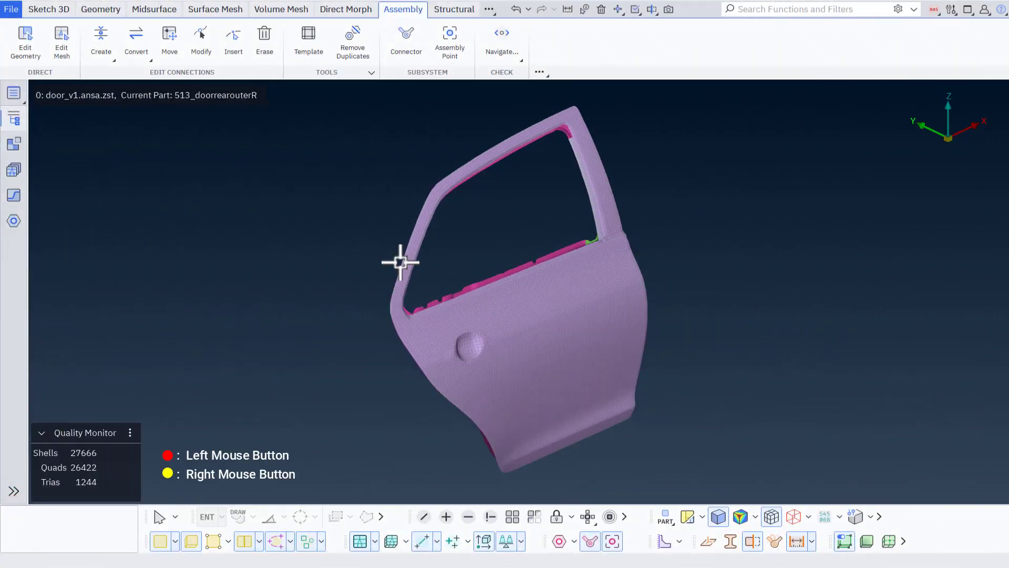
- Isolate the hinge bracket on the green reinforcement of the door so that only this bracket is displayed
{"action": "key", "text": "F6"}
{"action": "scroll", "coordinate": [344, 293], "scroll_direction": "up", "scroll_amount": 5}
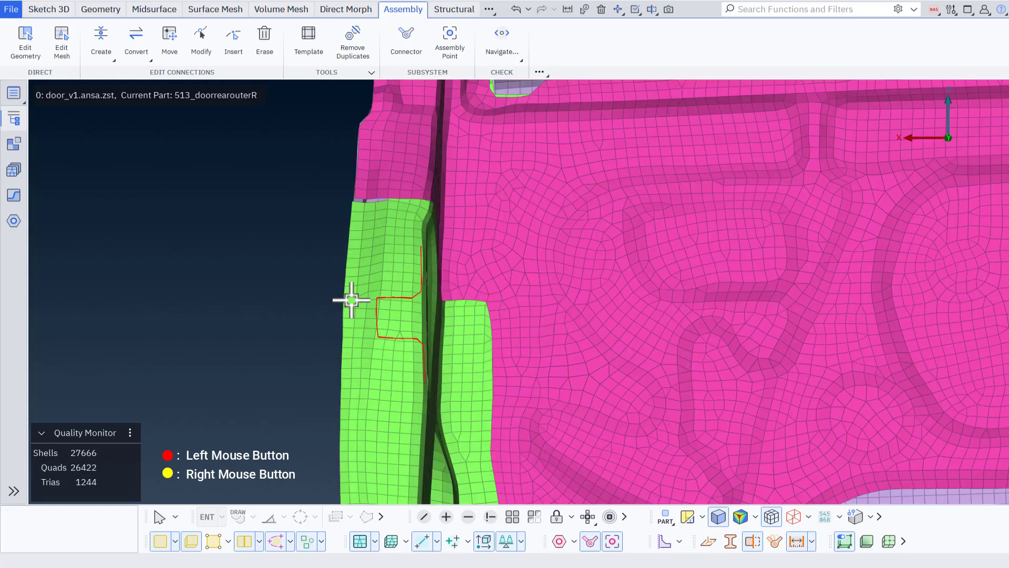
{"action": "left_click_drag", "start_coordinate": [384, 320], "coordinate": [413, 329], "text": "ctrl"}
{"action": "left_click", "coordinate": [423, 521]}
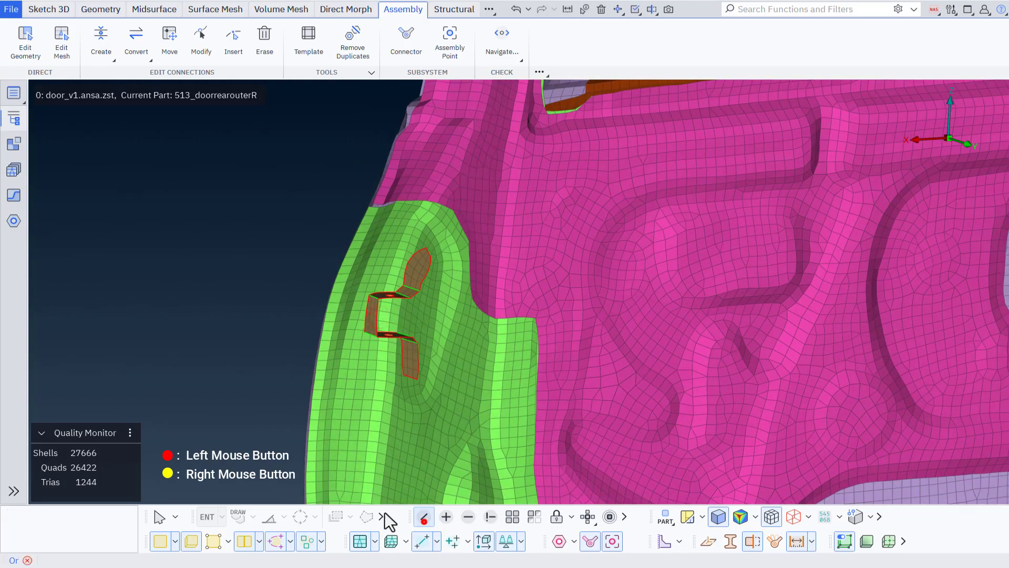
{"action": "scroll", "coordinate": [417, 288], "scroll_direction": "up", "scroll_amount": 3}
{"action": "left_click", "coordinate": [411, 277]}
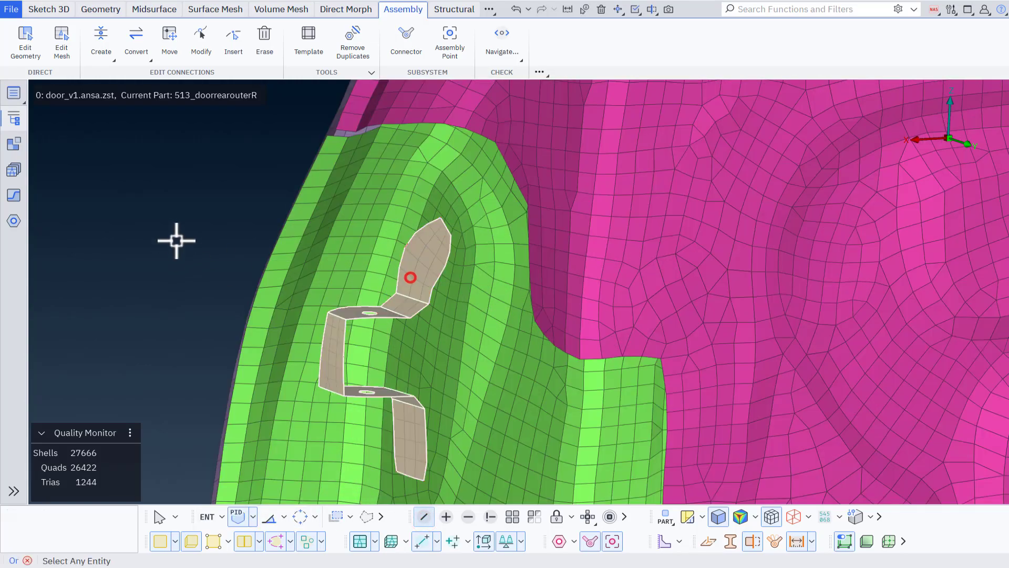
{"action": "middle_click", "coordinate": [177, 239]}
{"action": "middle_click_drag", "start_coordinate": [336, 289], "coordinate": [287, 203], "text": "ctrl"}
{"action": "left_click_drag", "start_coordinate": [287, 202], "coordinate": [309, 237], "text": "ctrl"}
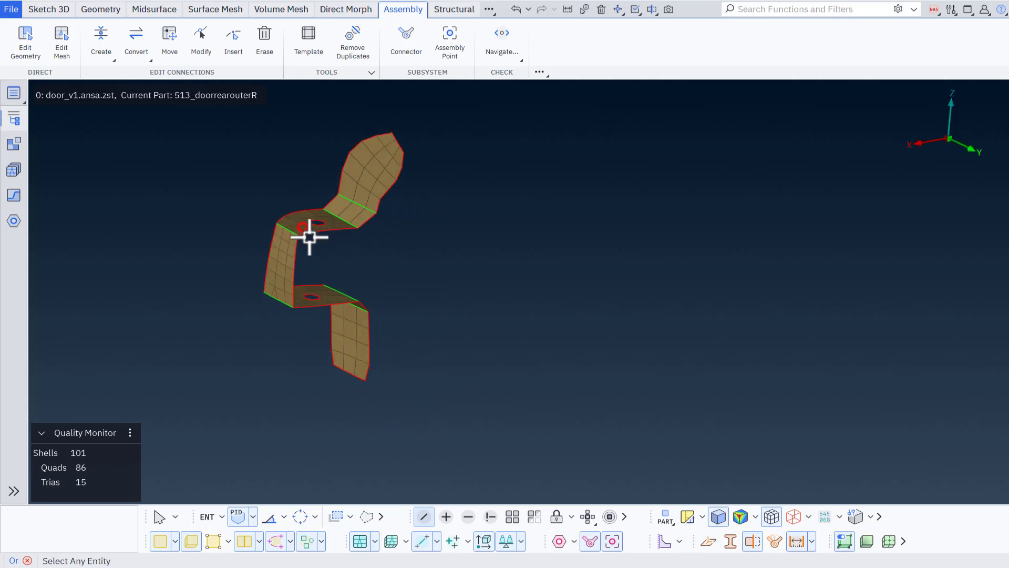
{"action": "middle_click", "coordinate": [248, 210]}
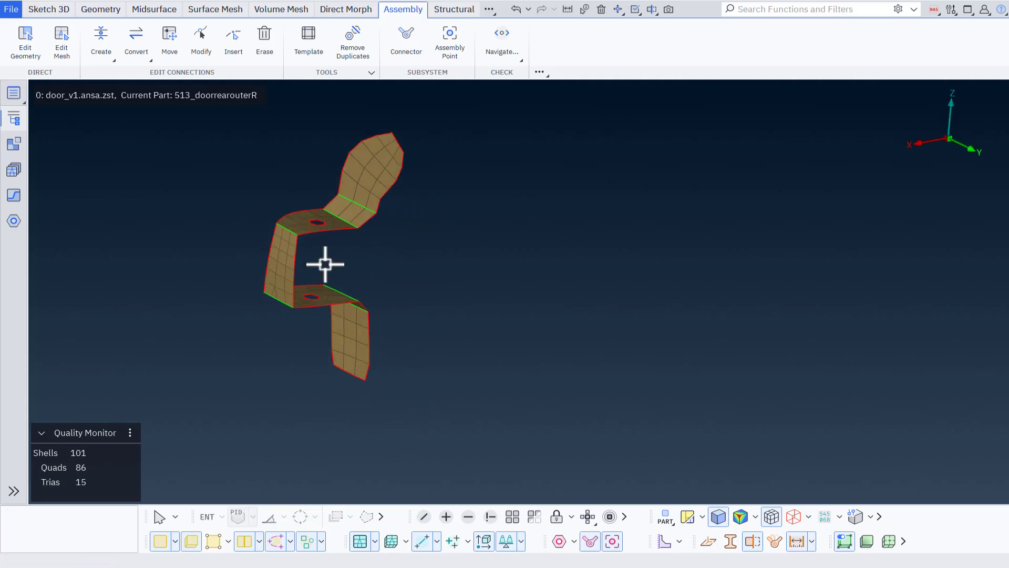
- Generate assembly points automatically on the bracket's visible holes with diameters from 3 to 20 and Rbe2 interface type, keeping both points
{"action": "left_click", "coordinate": [453, 53]}
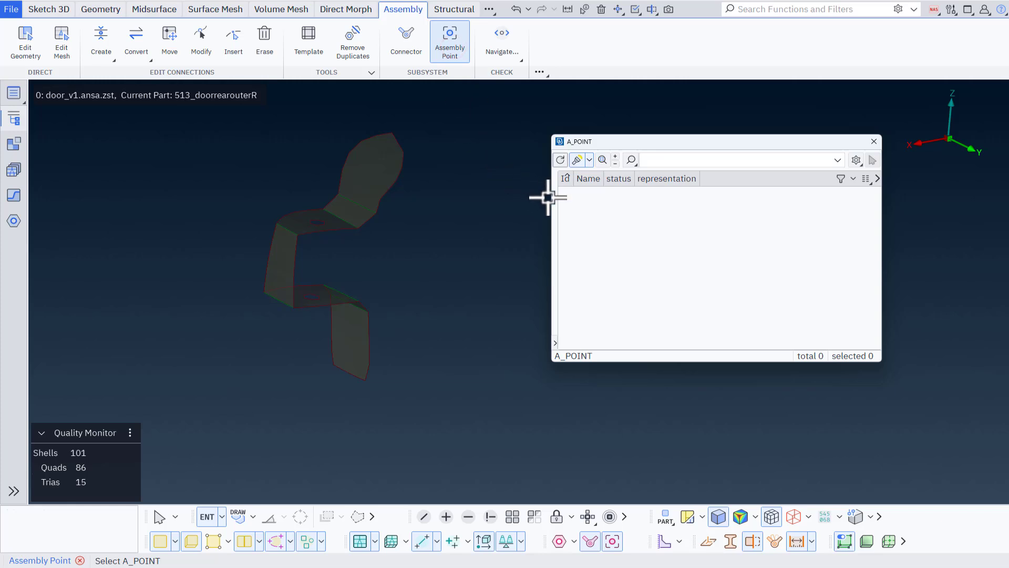
{"action": "right_click", "coordinate": [598, 196]}
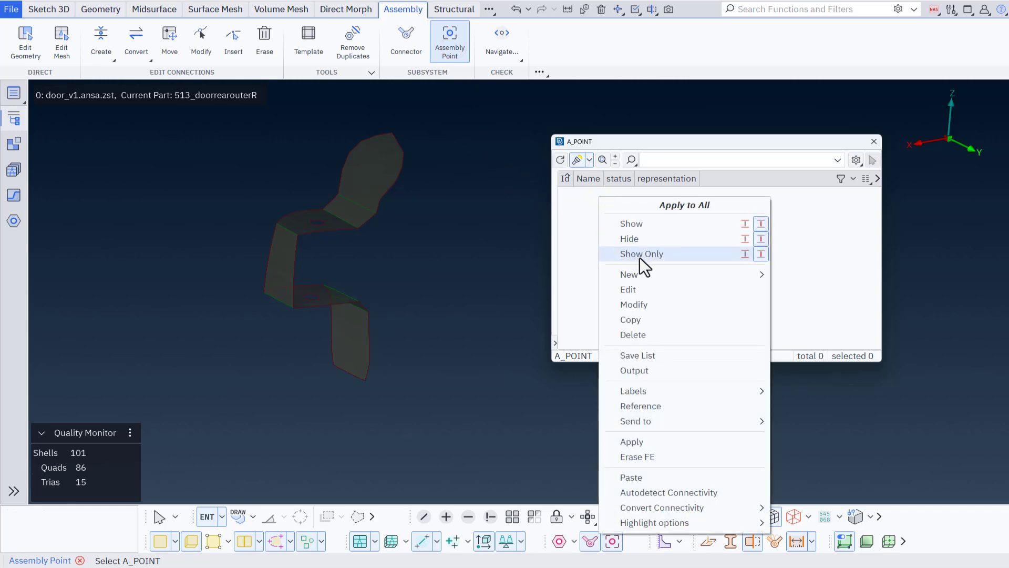
{"action": "mouse_move", "coordinate": [652, 270]}
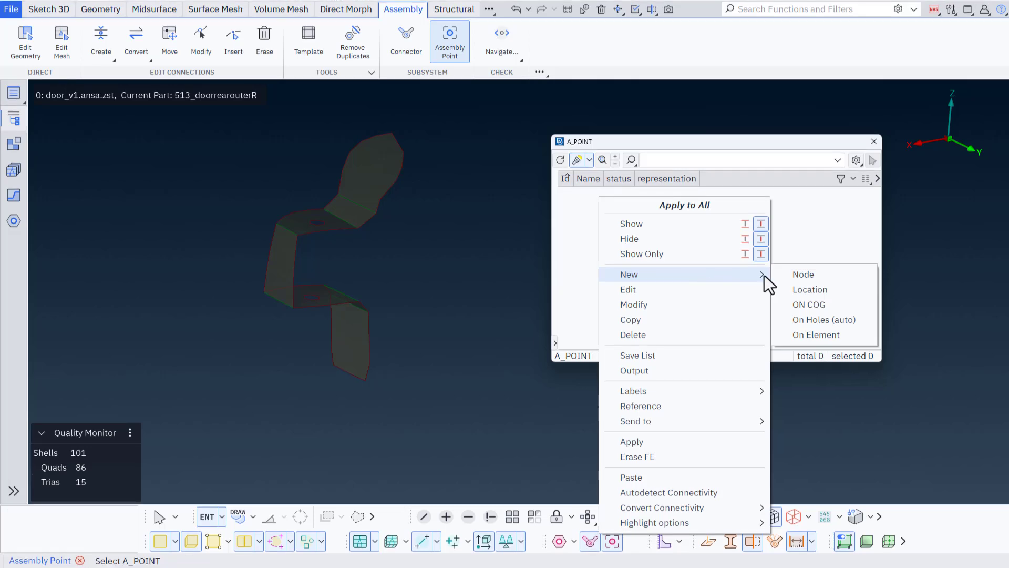
{"action": "left_click", "coordinate": [868, 319]}
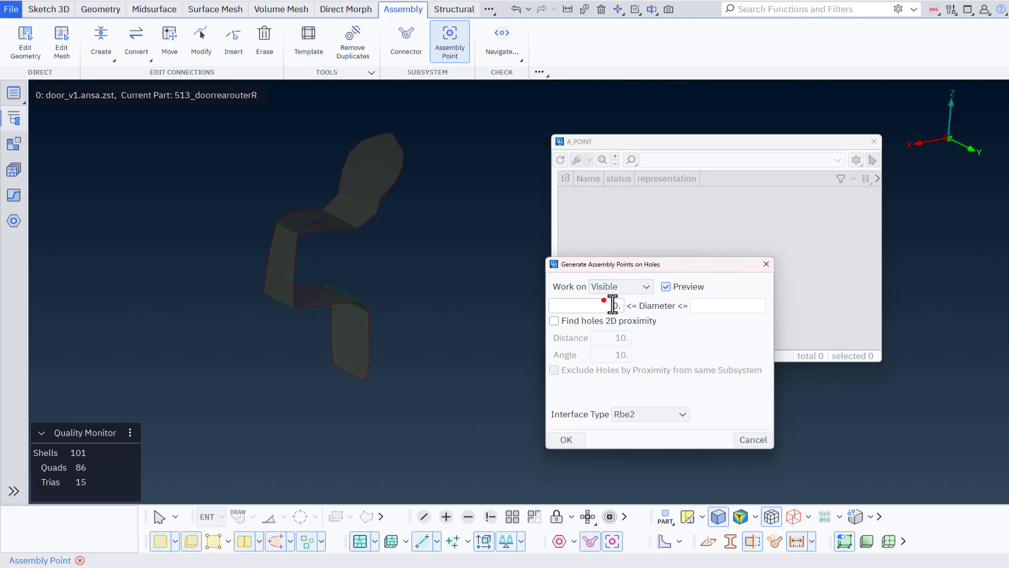
{"action": "left_click_drag", "start_coordinate": [604, 302], "coordinate": [628, 306]}
{"action": "type", "text": "3"}
{"action": "left_click", "coordinate": [717, 305]}
{"action": "type", "text": "20"}
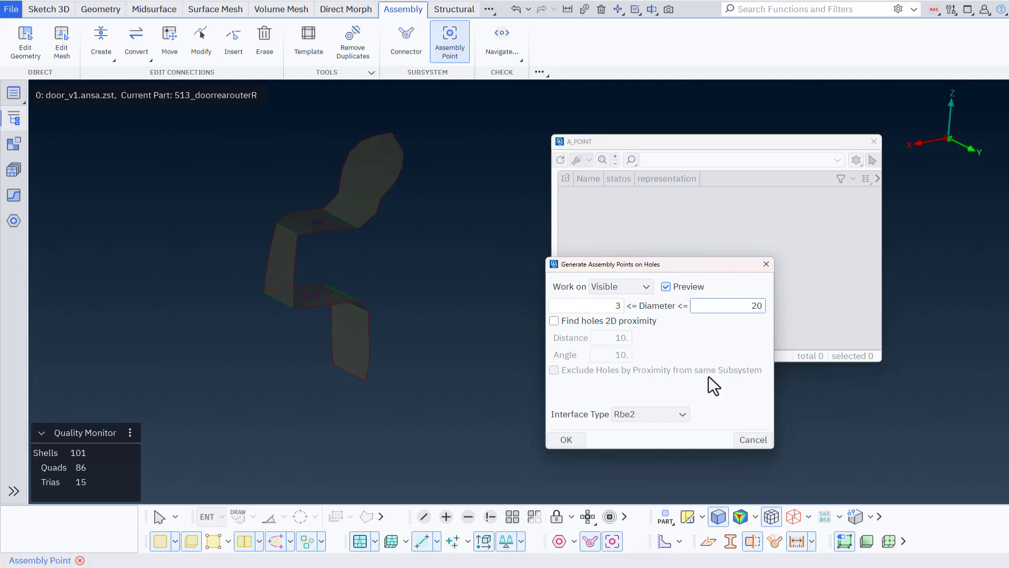
{"action": "left_click", "coordinate": [682, 413]}
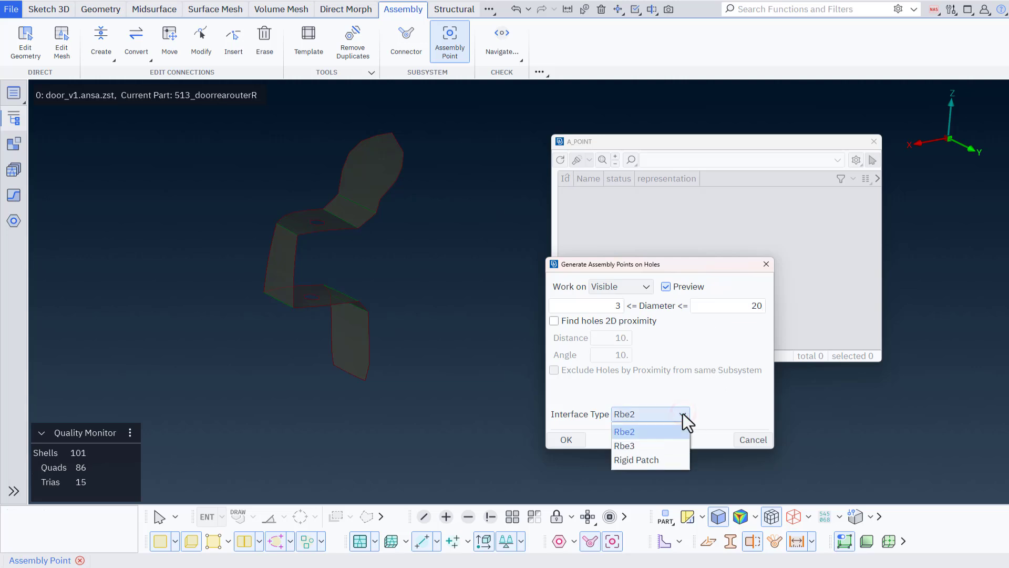
{"action": "left_click", "coordinate": [683, 413]}
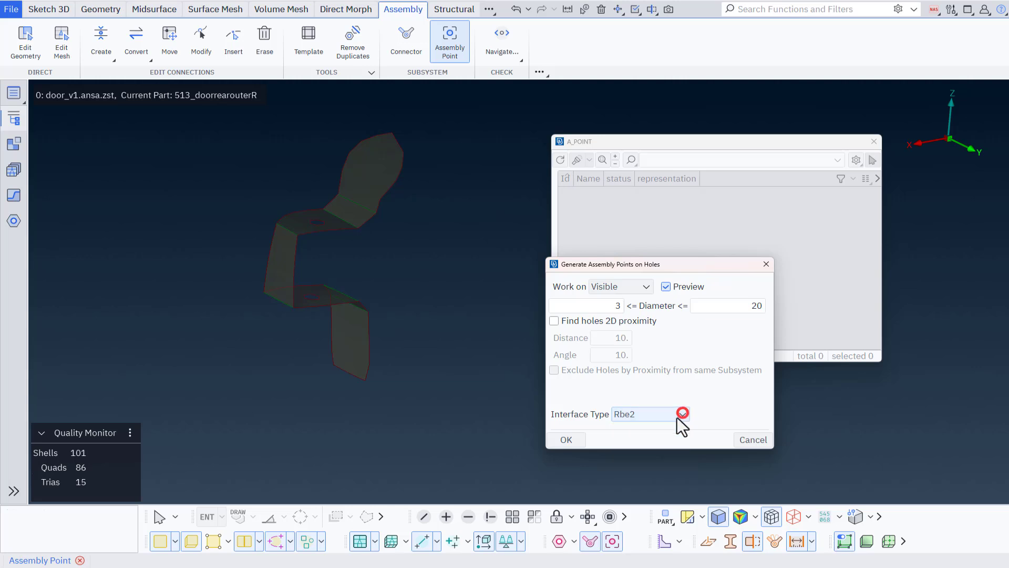
{"action": "left_click", "coordinate": [569, 439]}
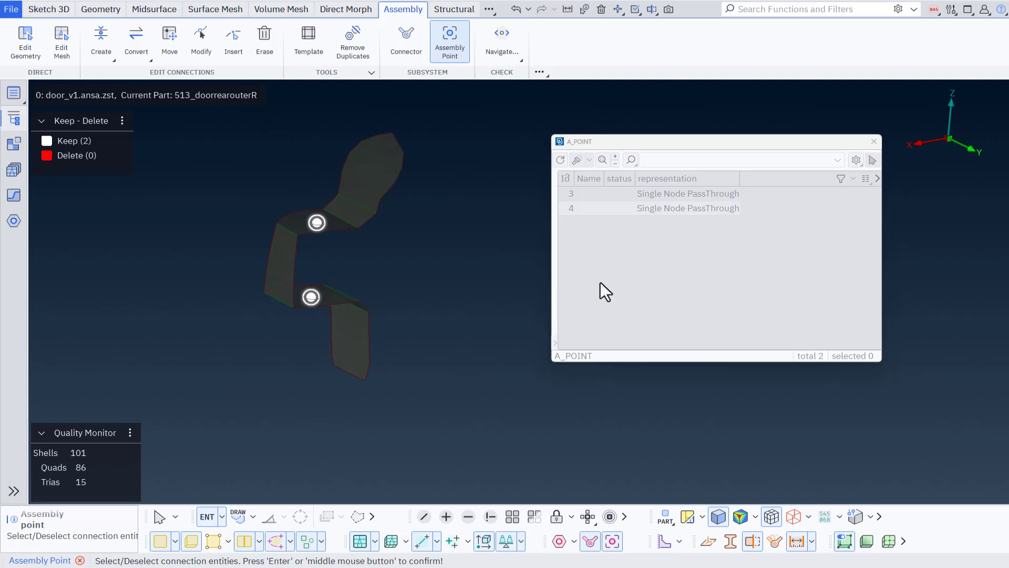
{"action": "middle_click", "coordinate": [491, 246]}
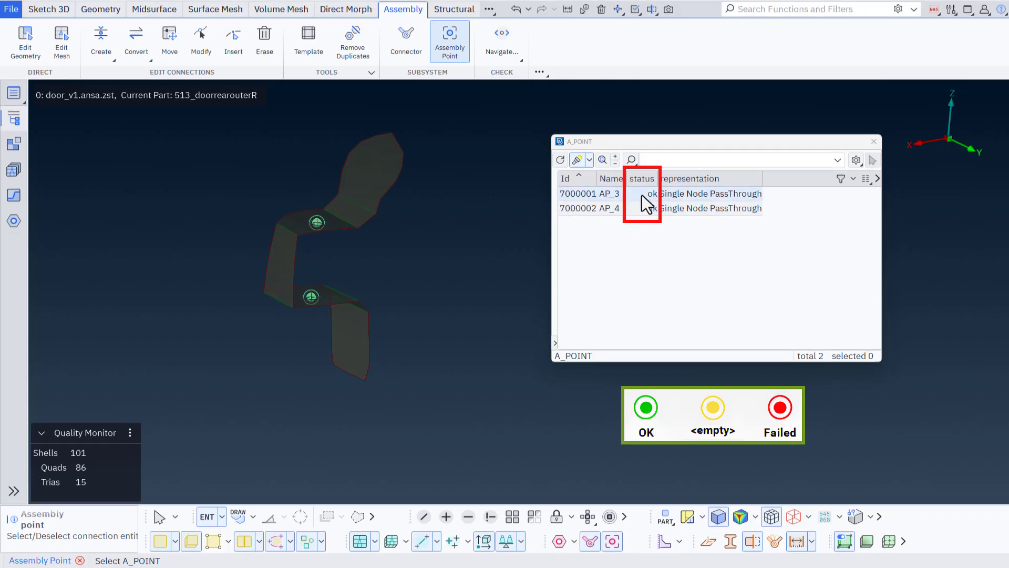
- Add the interface column to the assembly point list by searching the available fields for "inter"
{"action": "left_click", "coordinate": [866, 179]}
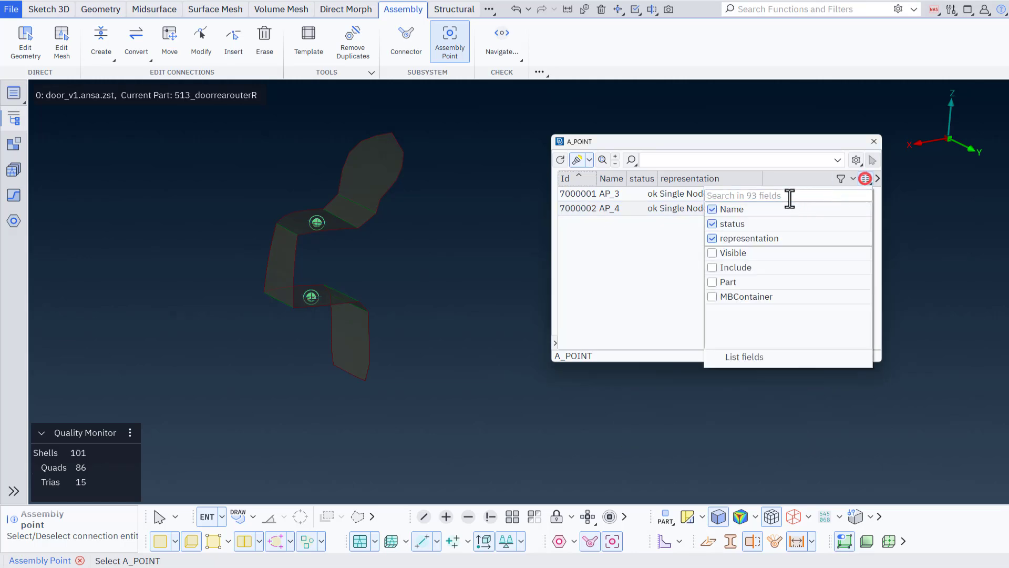
{"action": "type", "text": "inter"}
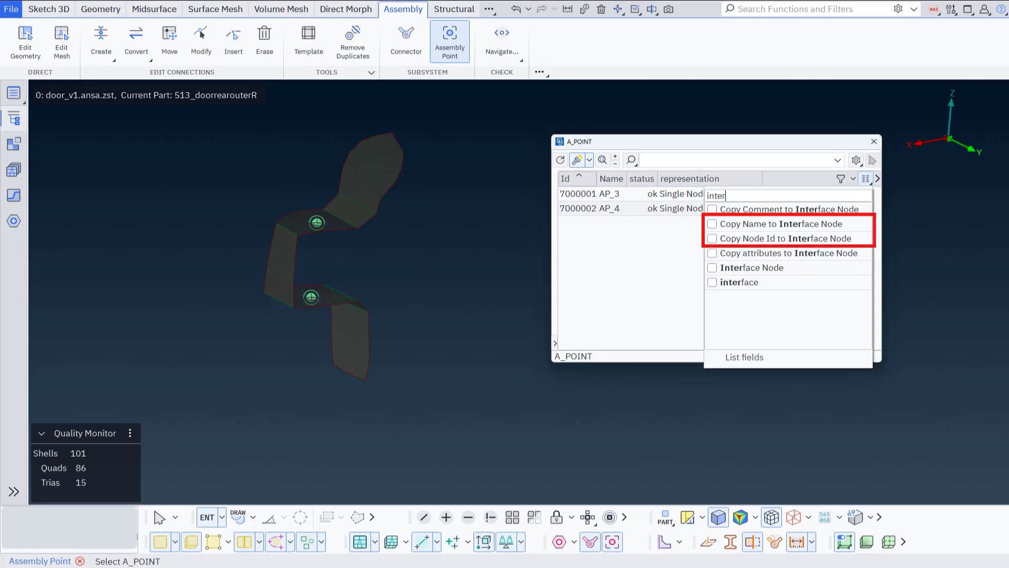
{"action": "left_click", "coordinate": [771, 283]}
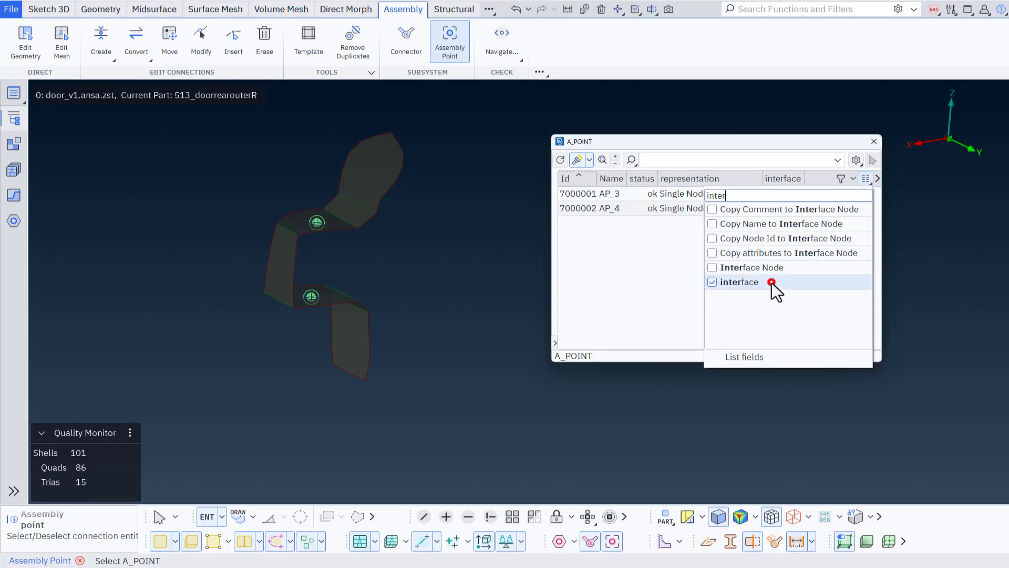
{"action": "left_click", "coordinate": [654, 293]}
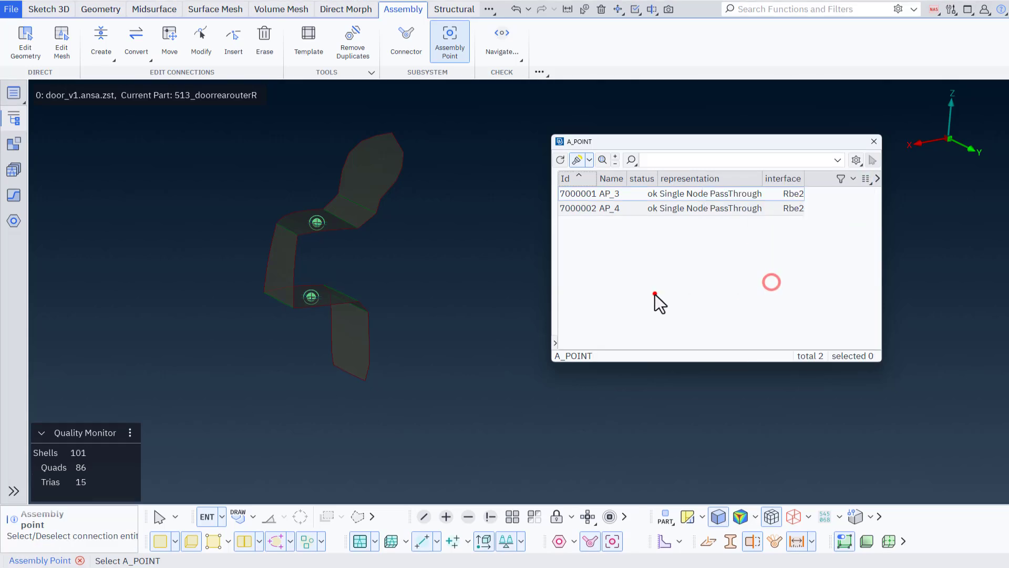
- Examine the interface type options in the assembly point list and in the AP_3 properties, then close both windows
{"action": "right_click", "coordinate": [799, 182]}
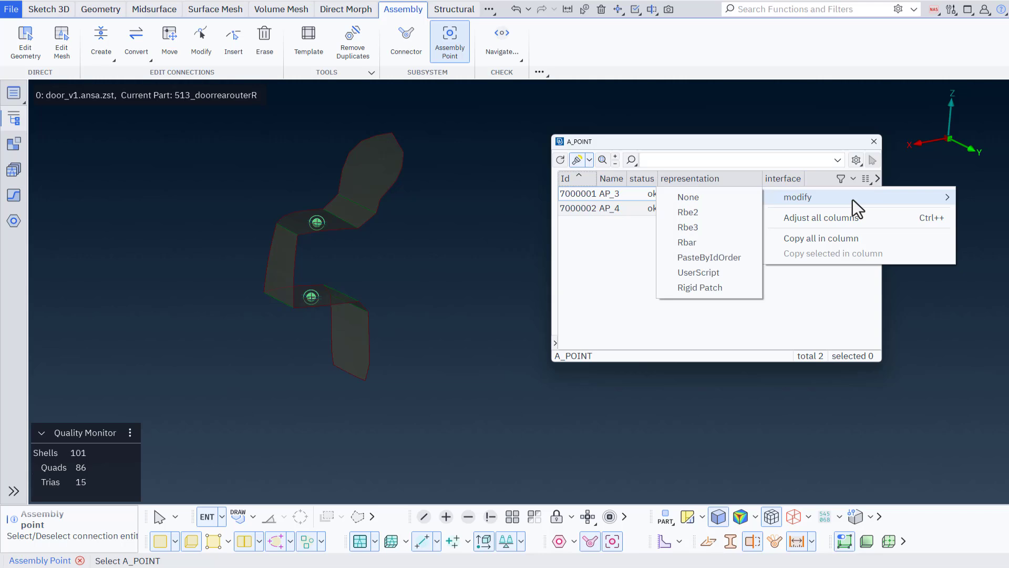
{"action": "left_click", "coordinate": [815, 289]}
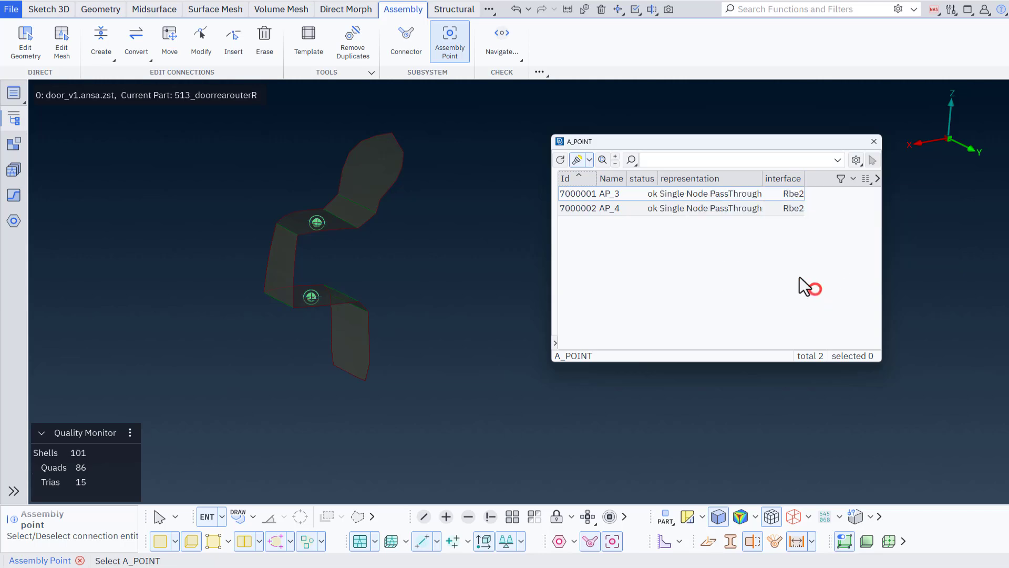
{"action": "double_click", "coordinate": [640, 193]}
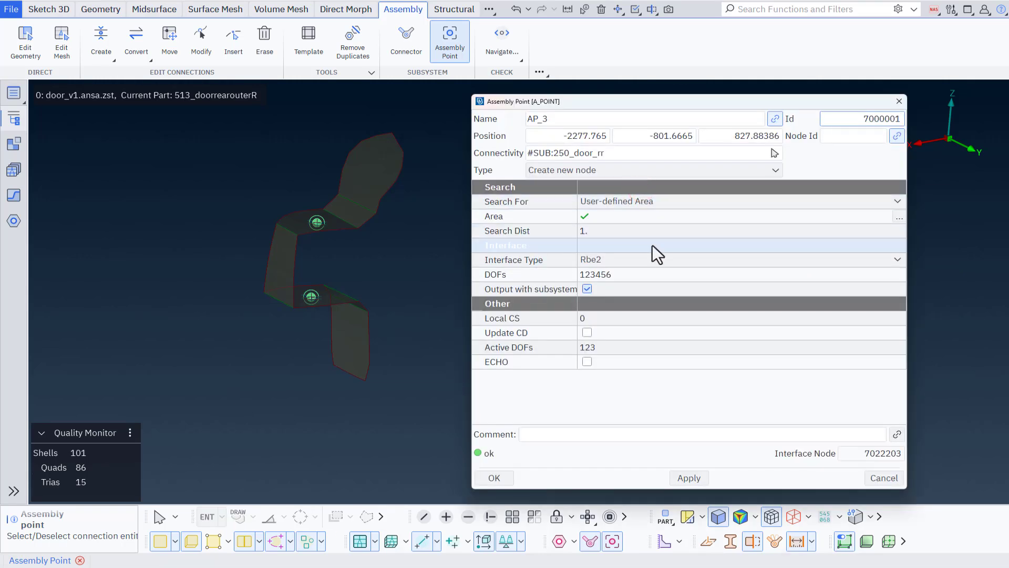
{"action": "left_click", "coordinate": [890, 258]}
{"action": "left_click", "coordinate": [891, 257]}
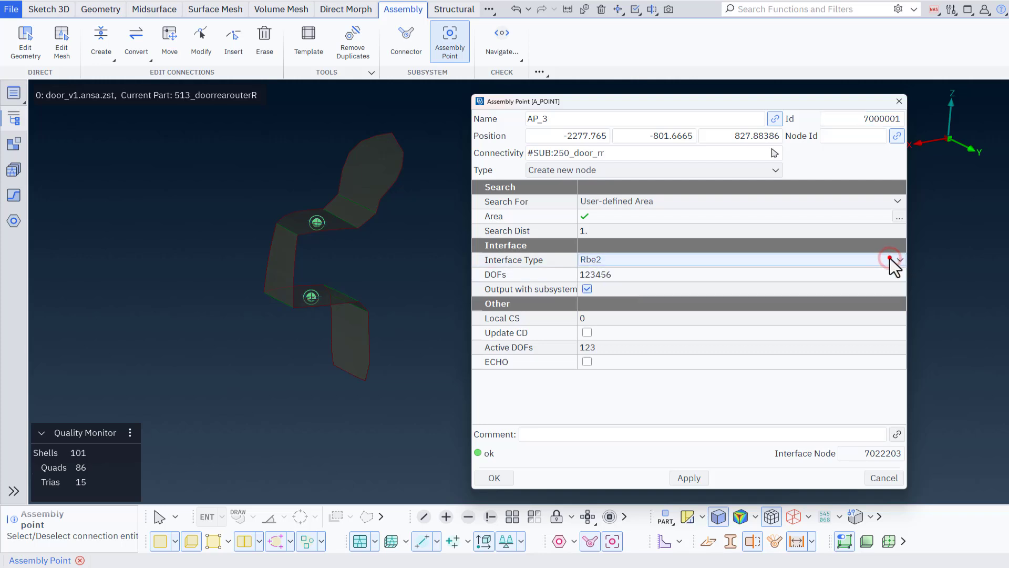
{"action": "left_click", "coordinate": [899, 101]}
{"action": "left_click", "coordinate": [875, 142]}
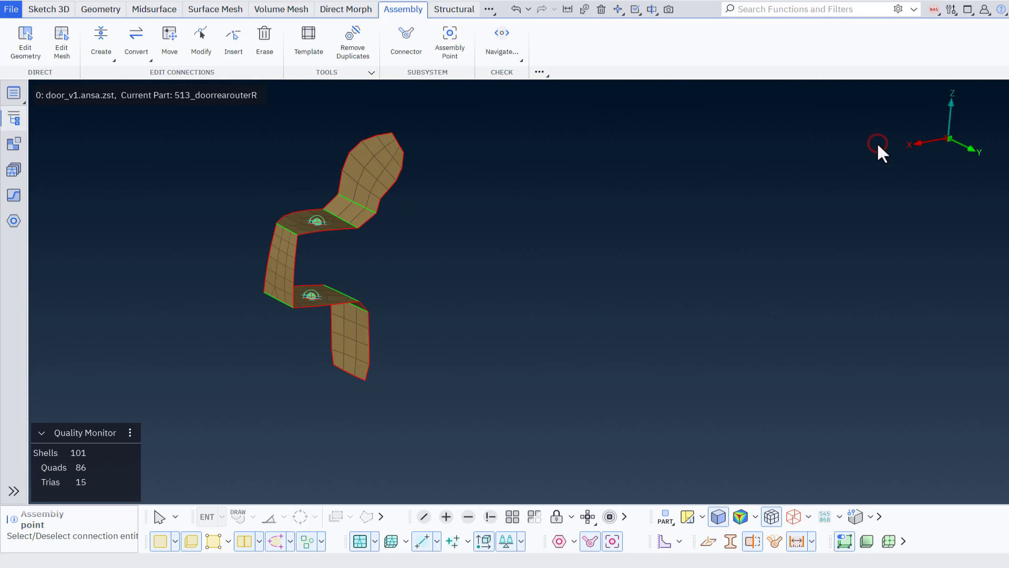
- Save the door model as door_v2.ansa.zst, then open side_panel_v1.ansa.zst without saving the active model again
{"action": "left_click", "coordinate": [14, 15]}
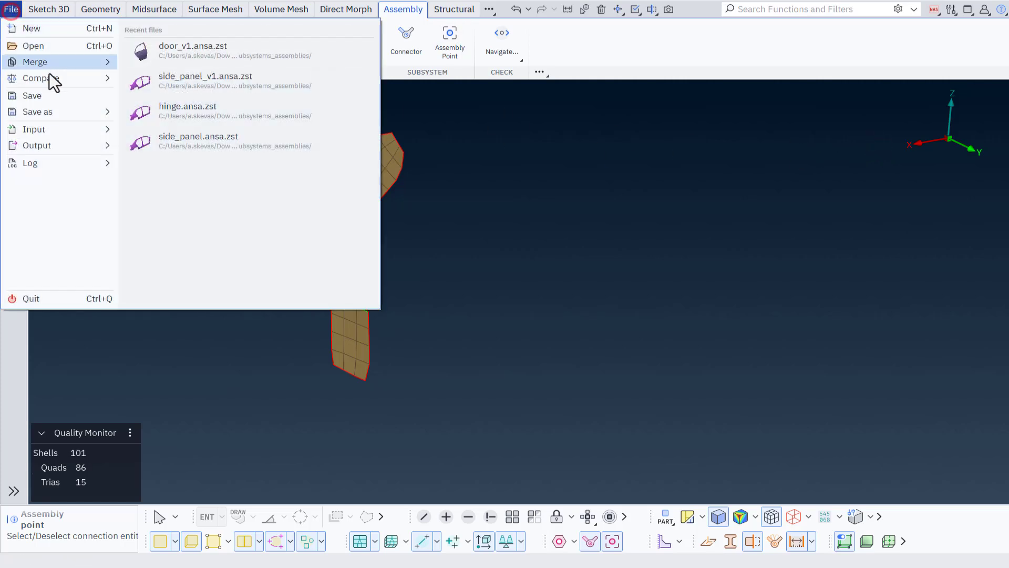
{"action": "mouse_move", "coordinate": [72, 111]}
{"action": "left_click", "coordinate": [14, 10]}
{"action": "left_click", "coordinate": [15, 10]}
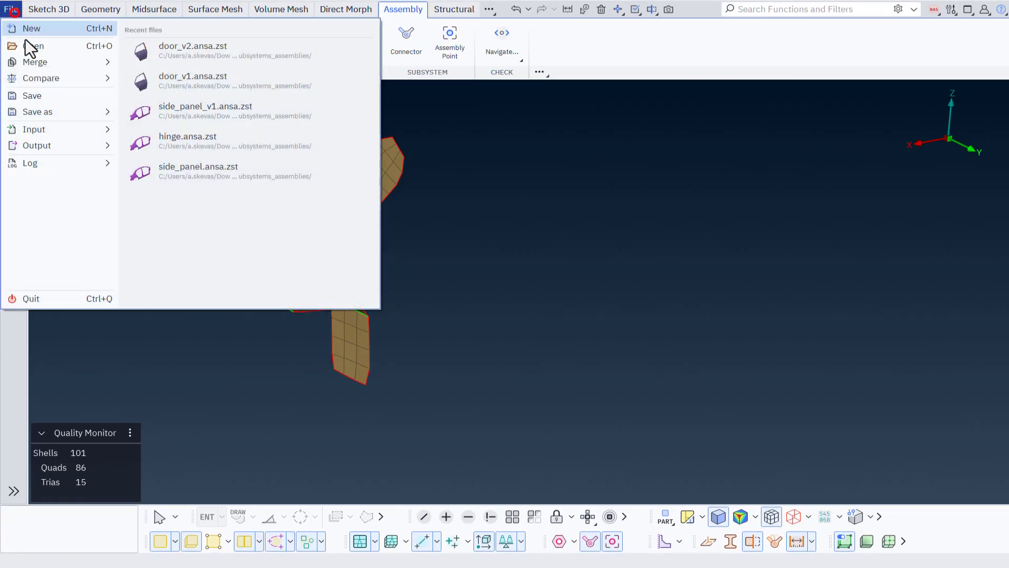
{"action": "left_click", "coordinate": [50, 47]}
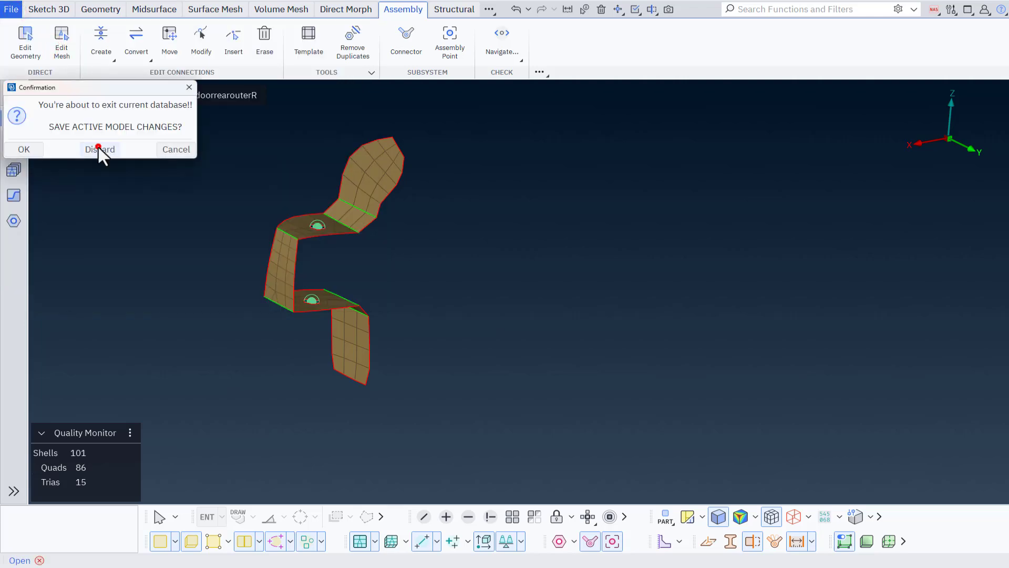
{"action": "left_click", "coordinate": [99, 148]}
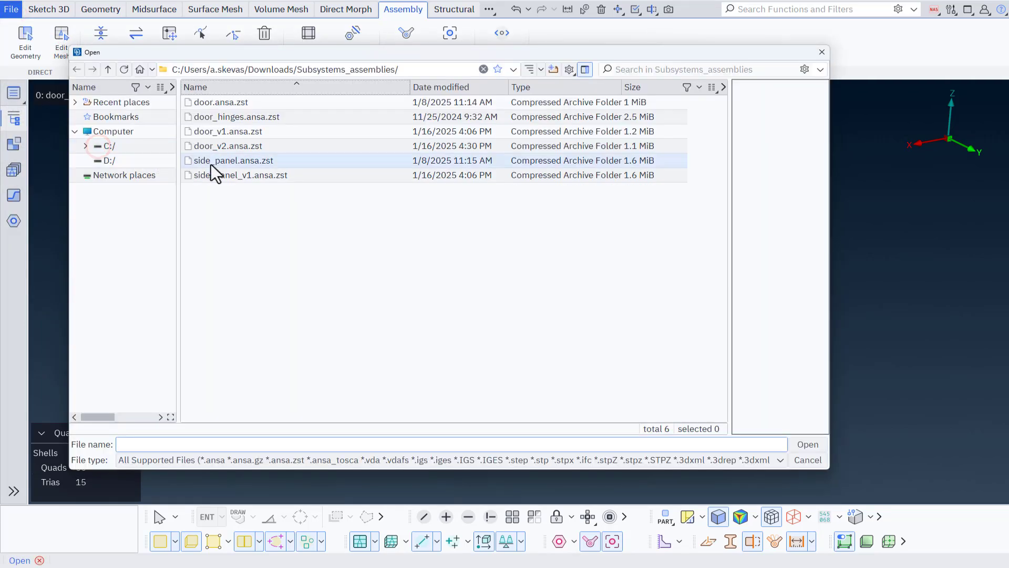
{"action": "left_click", "coordinate": [285, 174]}
{"action": "left_click", "coordinate": [803, 444]}
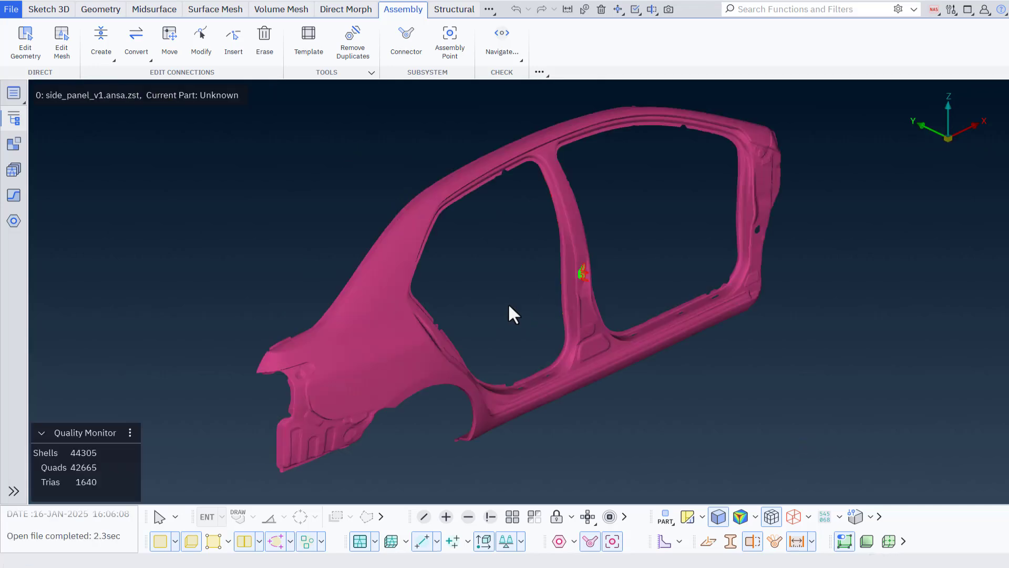
- Isolate the hinge bracket on the side panel's middle pillar so that only this bracket is displayed
{"action": "scroll", "coordinate": [582, 270], "scroll_direction": "up", "scroll_amount": 10}
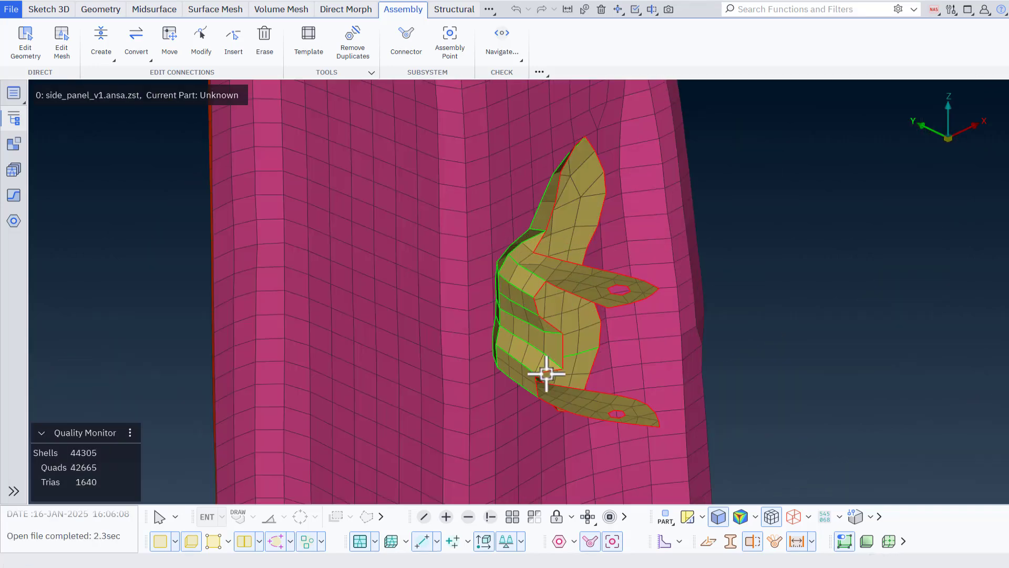
{"action": "left_click", "coordinate": [425, 517]}
{"action": "left_click", "coordinate": [587, 296]}
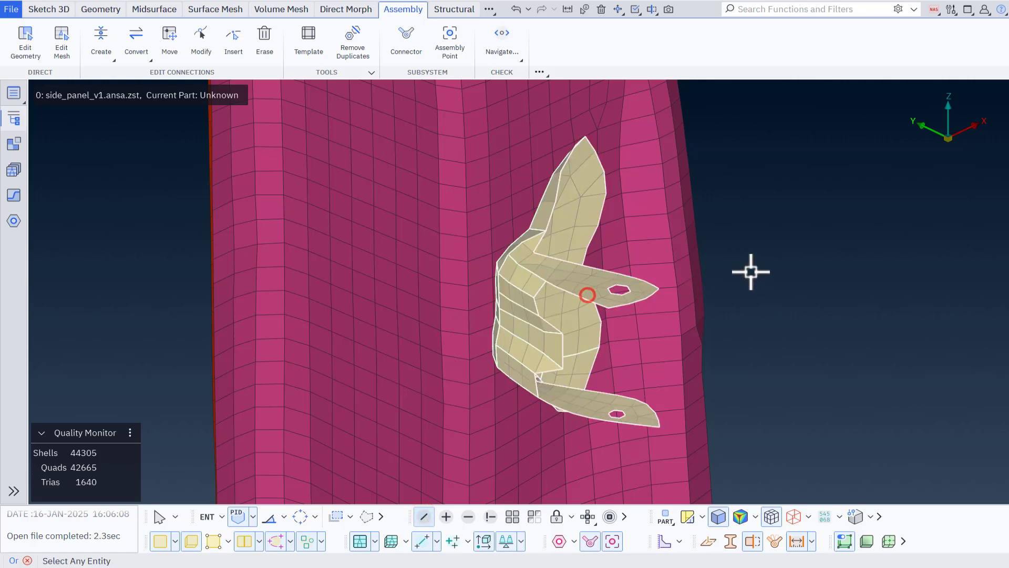
{"action": "middle_click_drag", "start_coordinate": [556, 273], "coordinate": [326, 251], "text": "ctrl"}
{"action": "middle_click", "coordinate": [478, 211]}
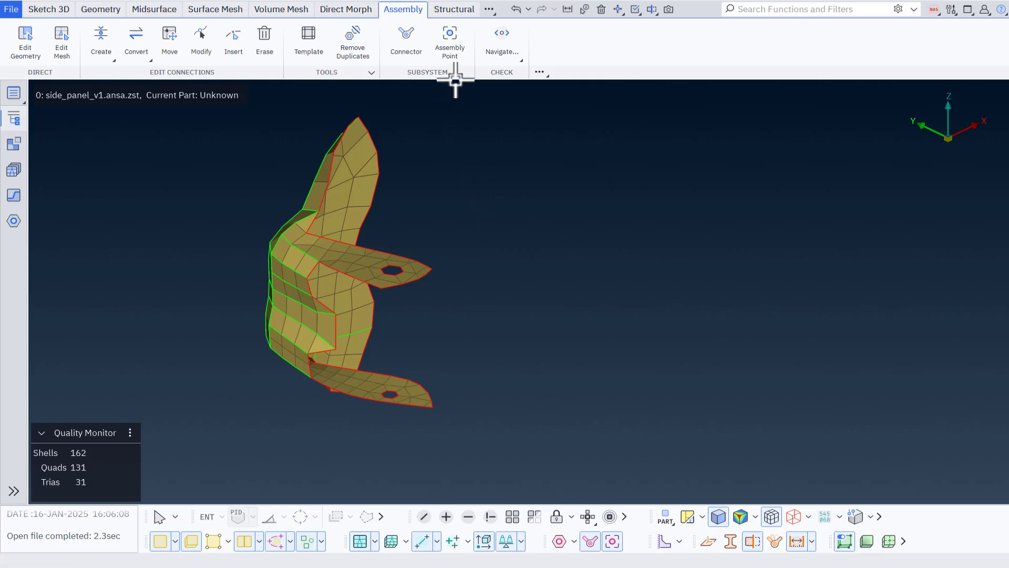
- Generate Rbe2 assembly points automatically on the visible bracket's holes with diameters from 3 to 20, keeping both detected points
{"action": "left_click", "coordinate": [453, 55]}
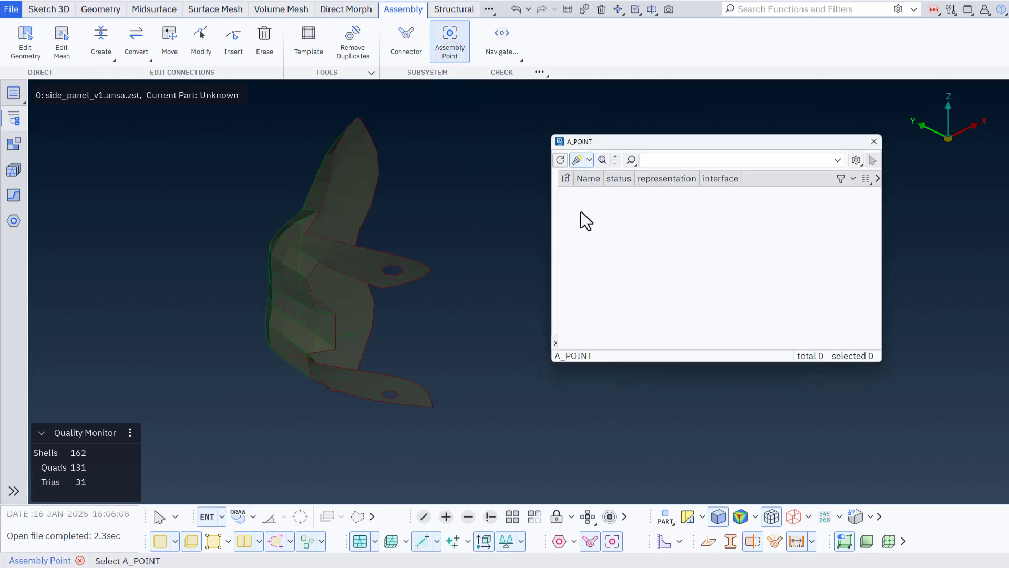
{"action": "right_click", "coordinate": [595, 199]}
{"action": "mouse_move", "coordinate": [700, 276]}
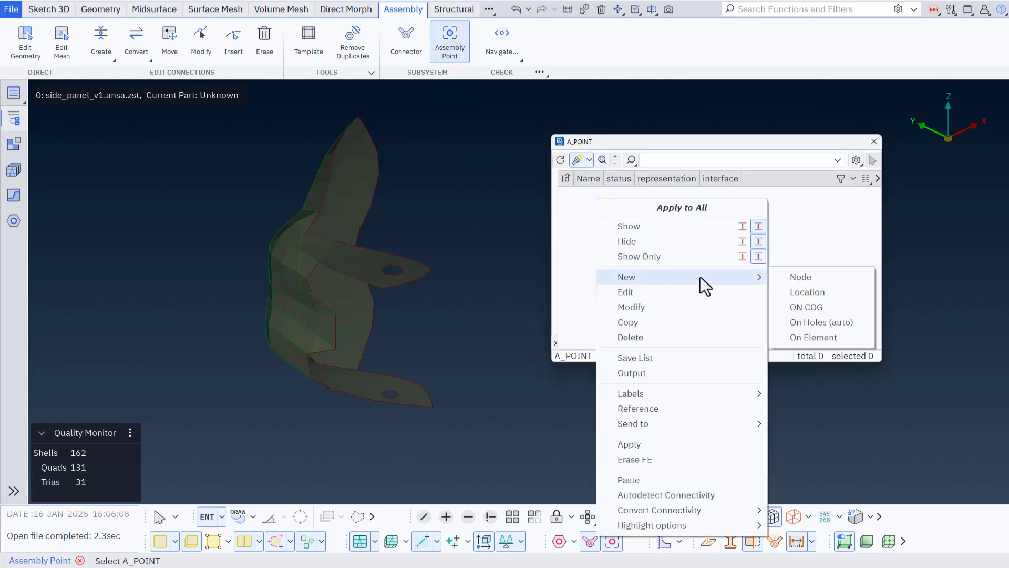
{"action": "left_click", "coordinate": [860, 322]}
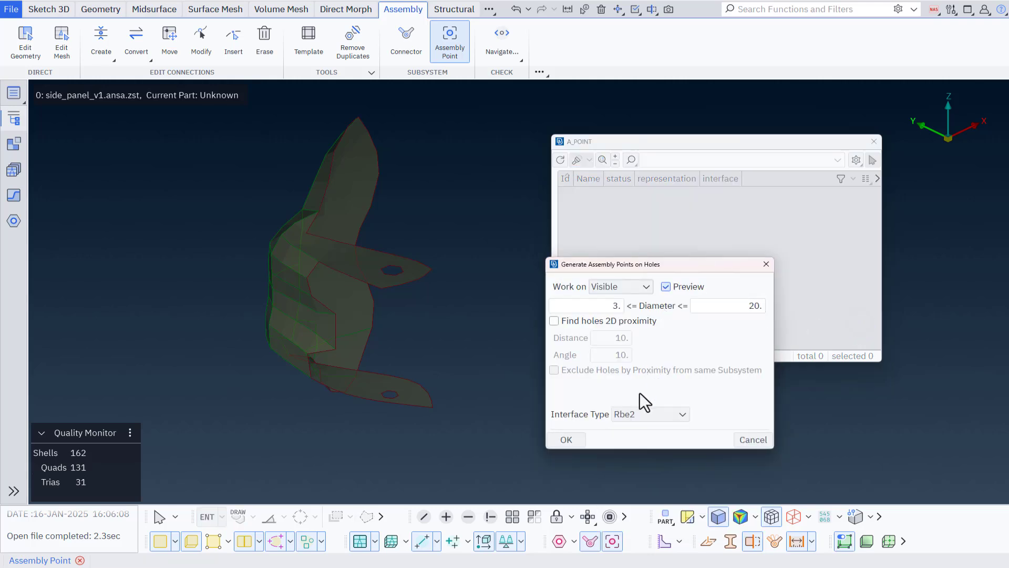
{"action": "left_click", "coordinate": [567, 438]}
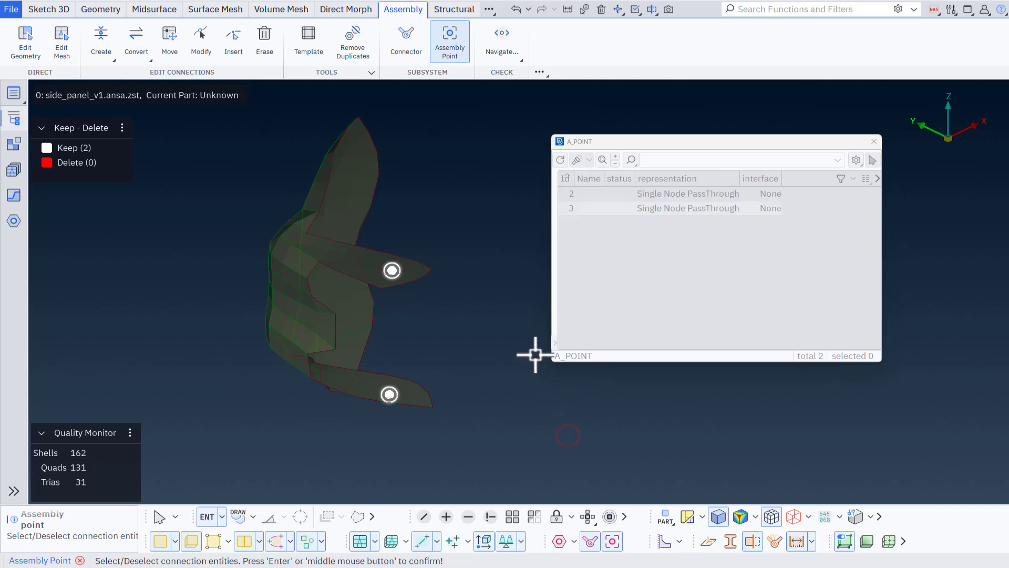
{"action": "middle_click", "coordinate": [498, 298]}
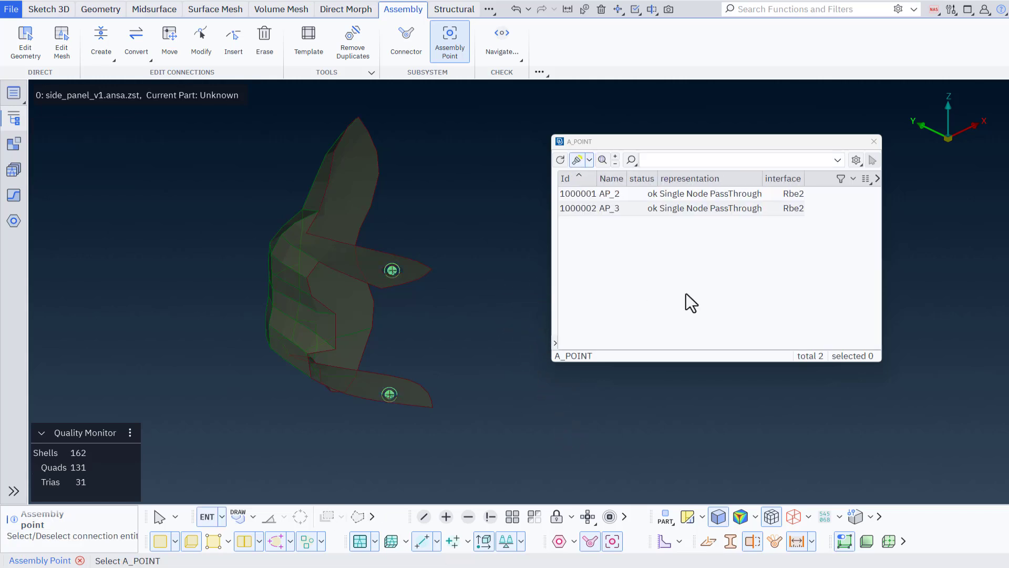
{"action": "left_click", "coordinate": [873, 142]}
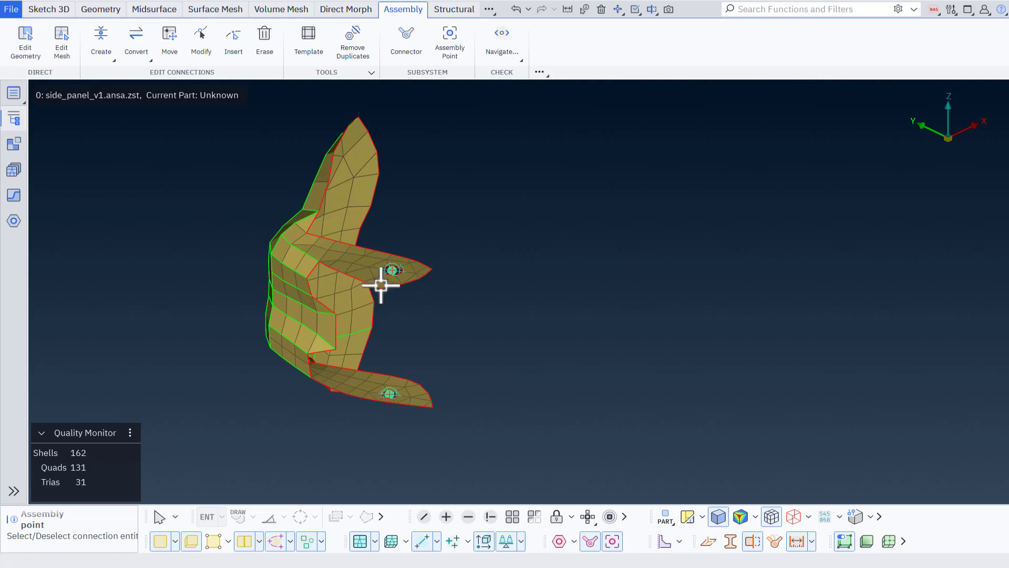
- Merge door_v2.ansa.zst with the current side panel model using the default merge parameters, and dismiss the merge log
{"action": "scroll", "coordinate": [380, 286], "scroll_direction": "up", "scroll_amount": 3}
{"action": "left_click", "coordinate": [17, 11]}
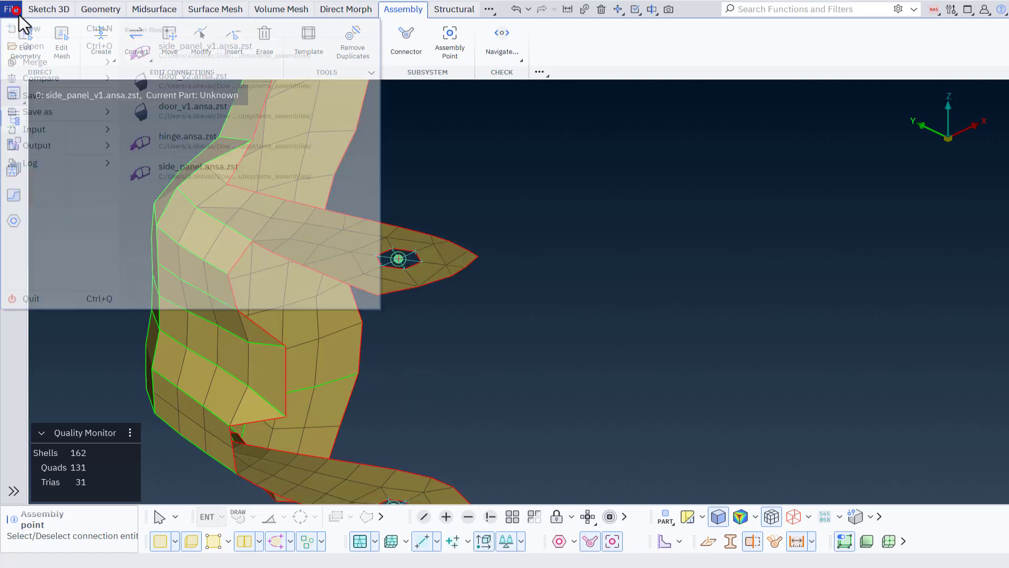
{"action": "mouse_move", "coordinate": [50, 63]}
{"action": "left_click", "coordinate": [178, 53]}
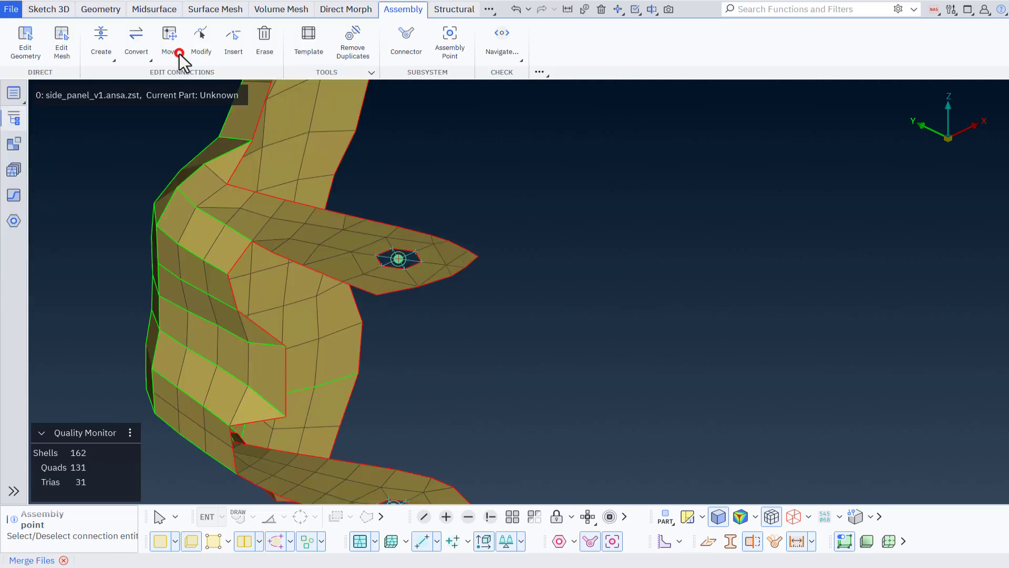
{"action": "left_click", "coordinate": [284, 147]}
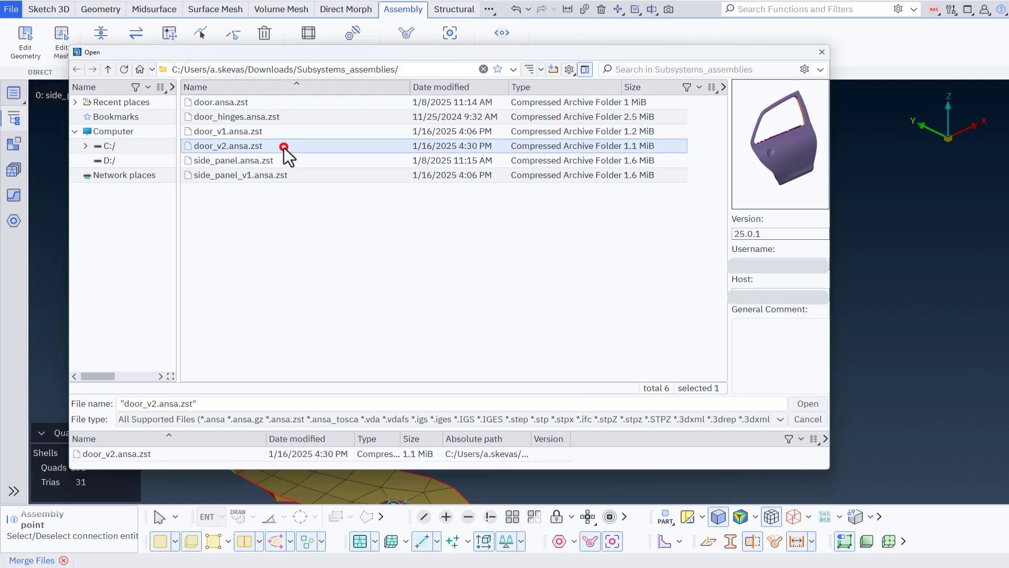
{"action": "left_click", "coordinate": [799, 404]}
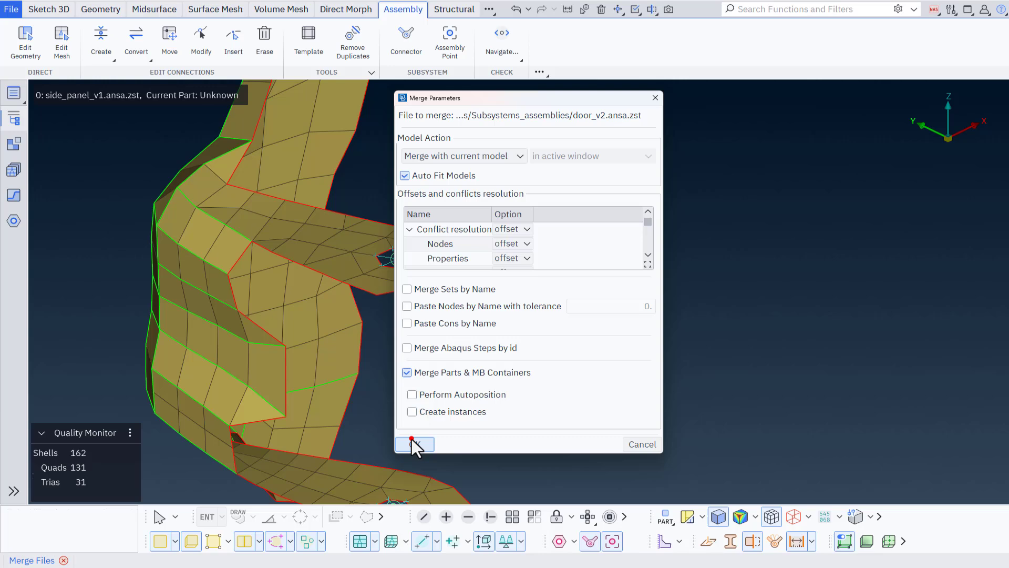
{"action": "left_click", "coordinate": [412, 439]}
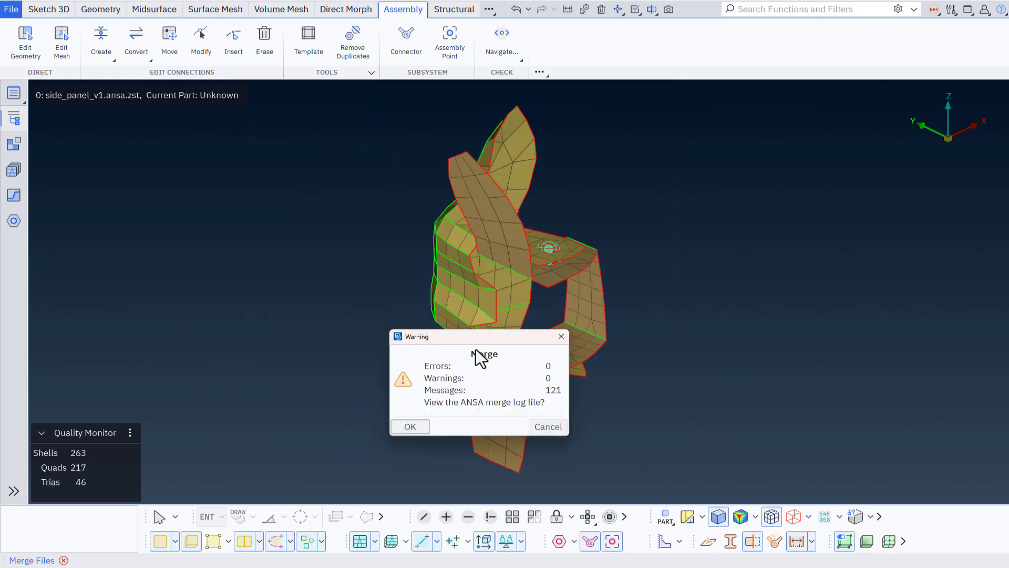
{"action": "left_click", "coordinate": [560, 336]}
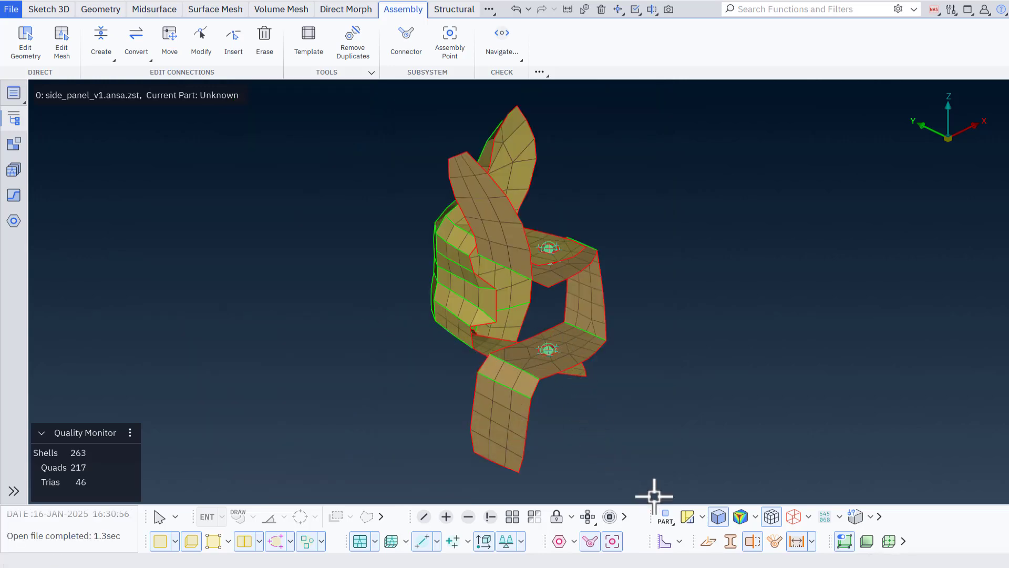
- Colour the displayed hinge brackets by subsystem to distinguish the door from the side panel
{"action": "left_click", "coordinate": [664, 517]}
{"action": "left_click", "coordinate": [697, 495]}
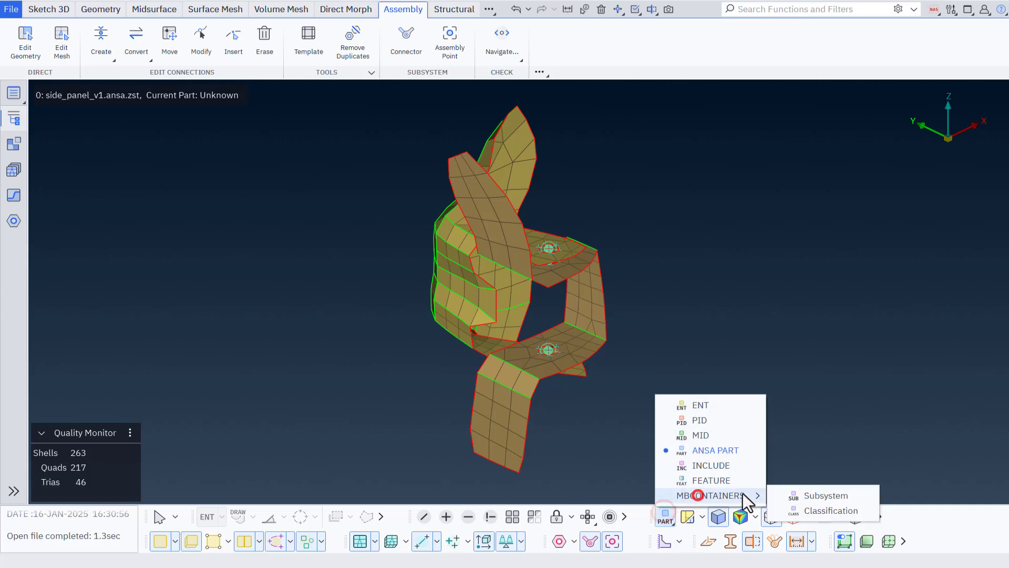
{"action": "left_click", "coordinate": [791, 493]}
{"action": "left_click_drag", "start_coordinate": [658, 358], "coordinate": [432, 300], "text": "ctrl"}
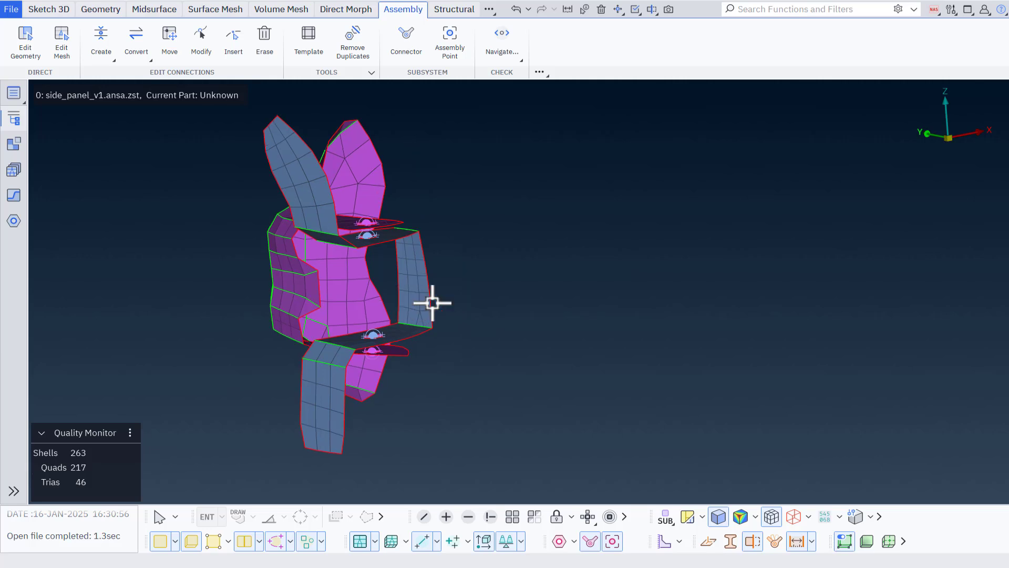
- Generate connectors automatically from all A_POINTs with a proximity of 5 and representation None
{"action": "left_click", "coordinate": [410, 42]}
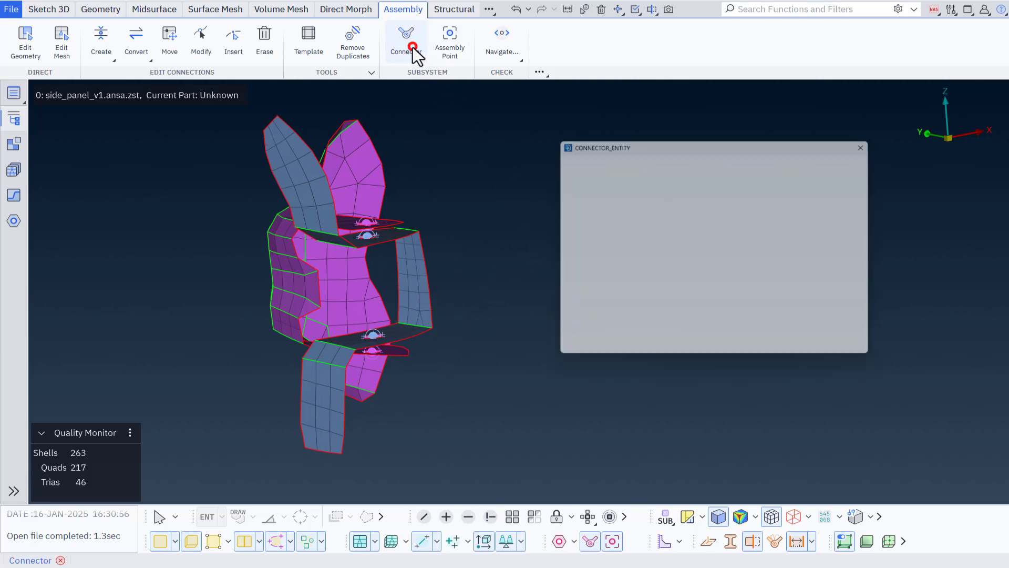
{"action": "right_click", "coordinate": [589, 200]}
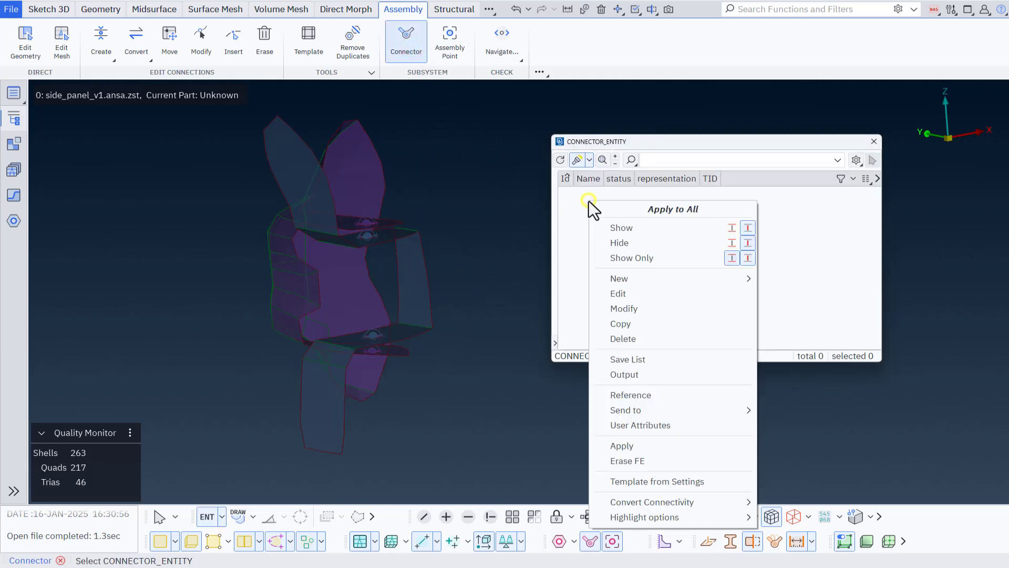
{"action": "mouse_move", "coordinate": [628, 274]}
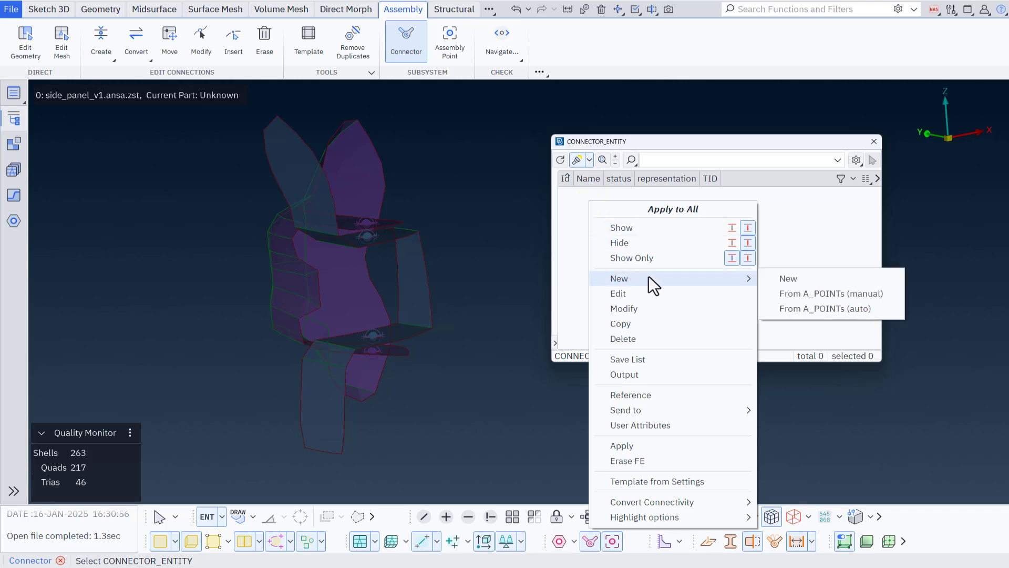
{"action": "left_click", "coordinate": [889, 308]}
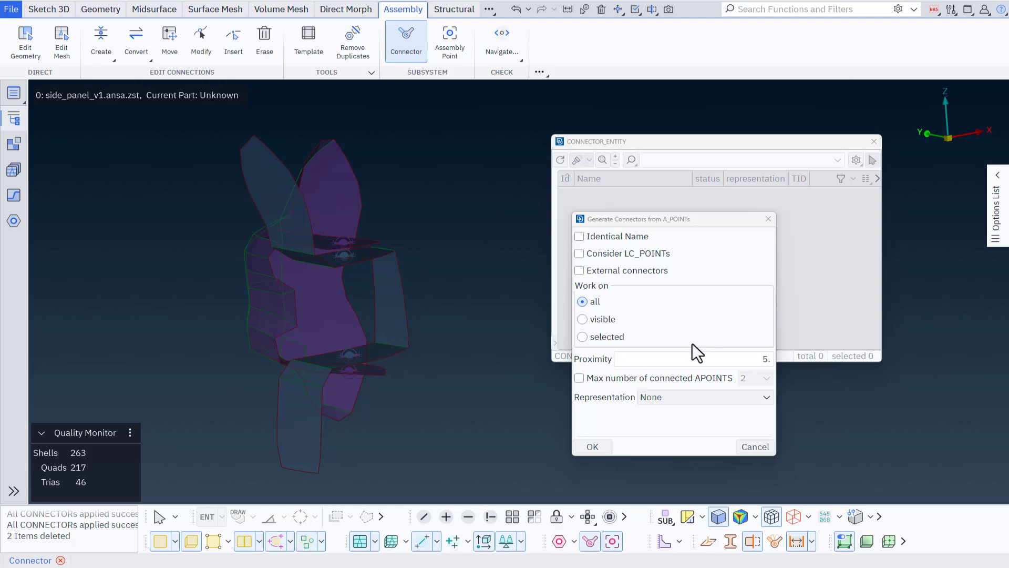
{"action": "left_click", "coordinate": [690, 359]}
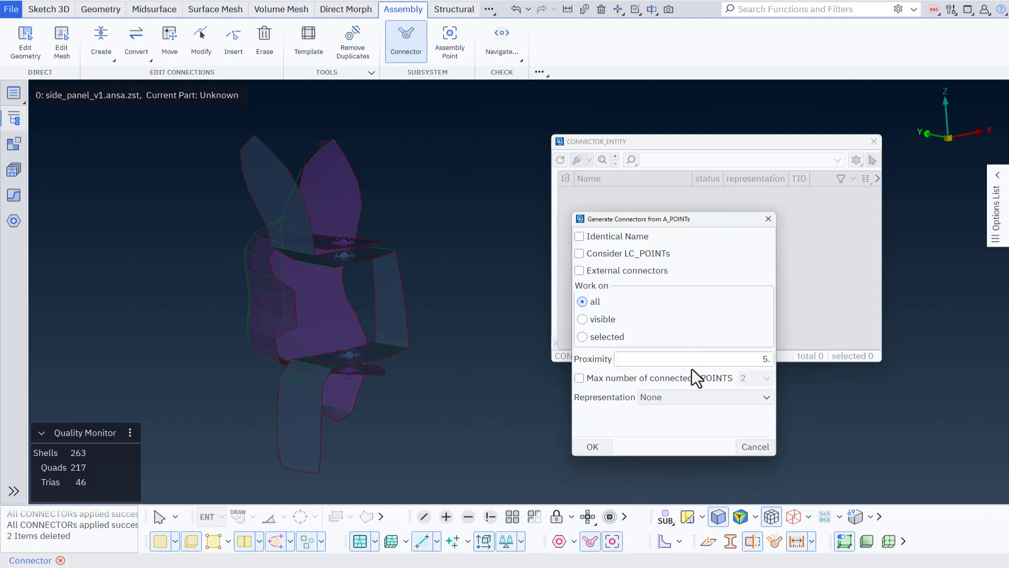
{"action": "left_click", "coordinate": [708, 401]}
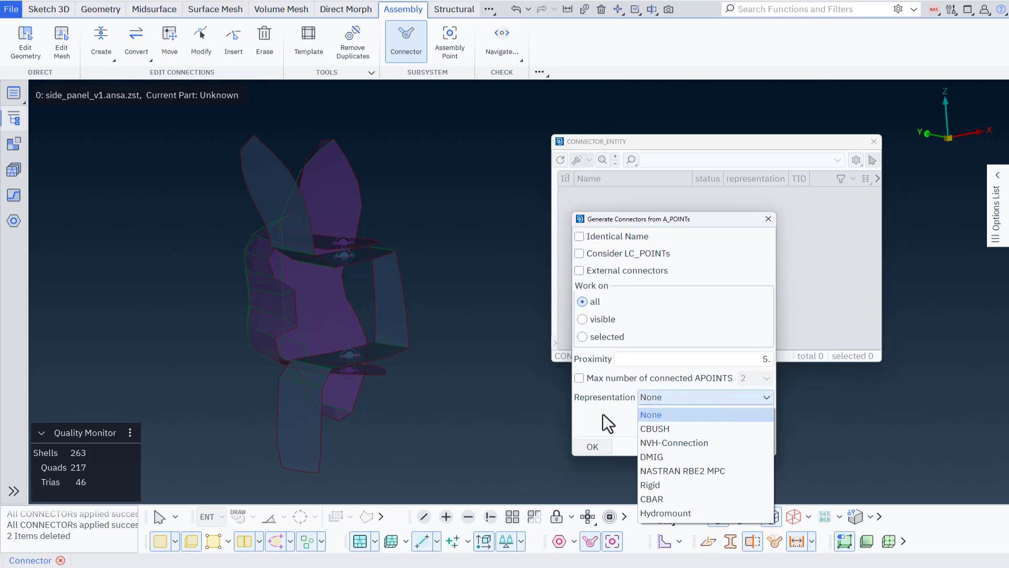
{"action": "left_click", "coordinate": [598, 442]}
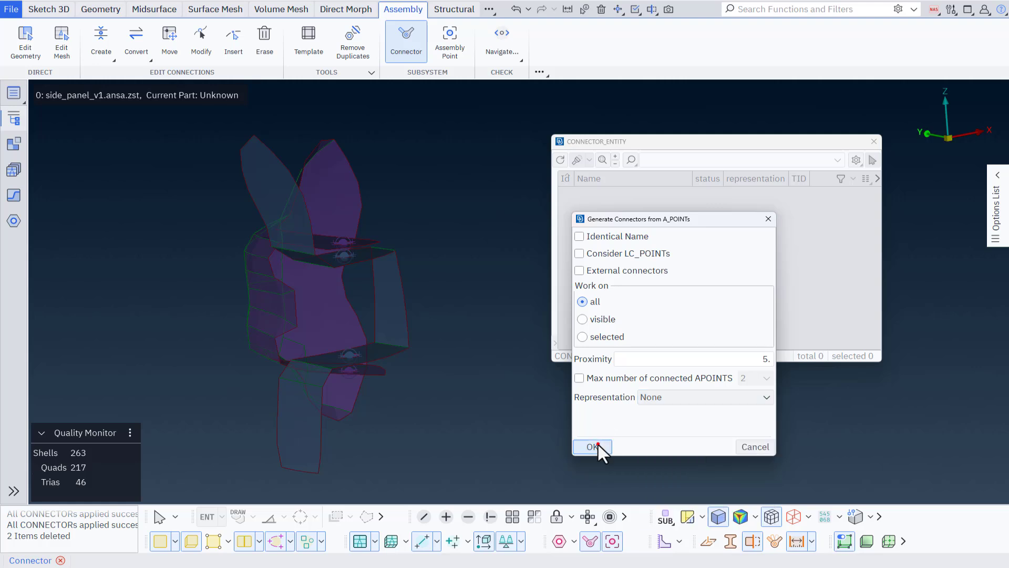
{"action": "left_click", "coordinate": [598, 443]}
{"action": "left_click", "coordinate": [488, 451]}
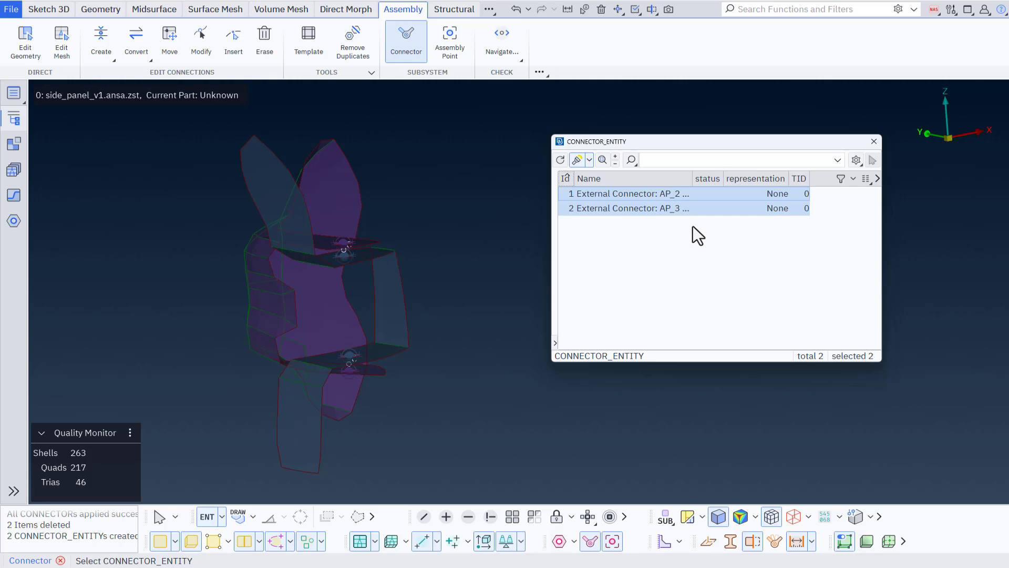
- Change the representation of both external connectors to Rigid
{"action": "right_click", "coordinate": [737, 178]}
{"action": "mouse_move", "coordinate": [759, 196]}
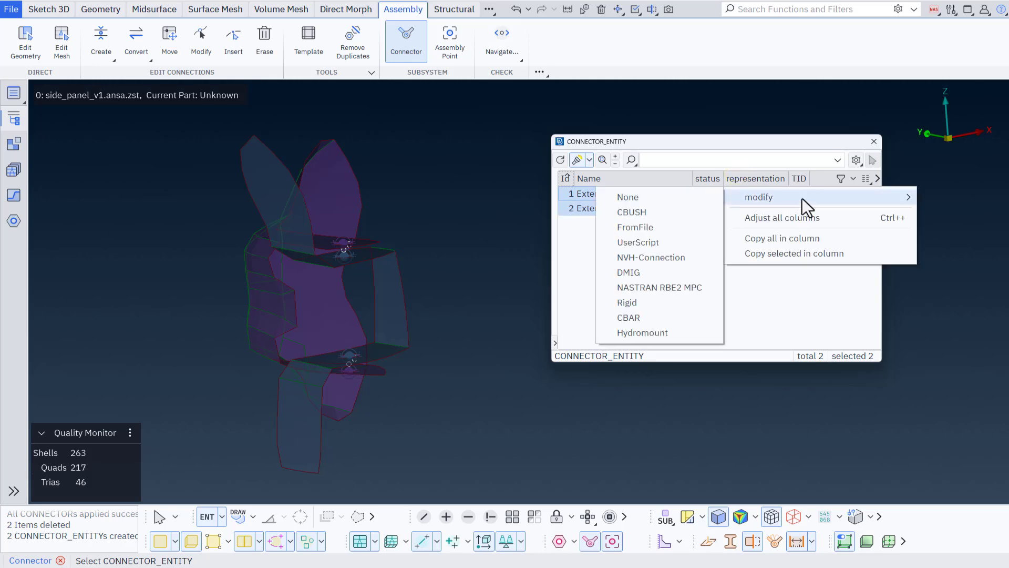
{"action": "left_click", "coordinate": [703, 302]}
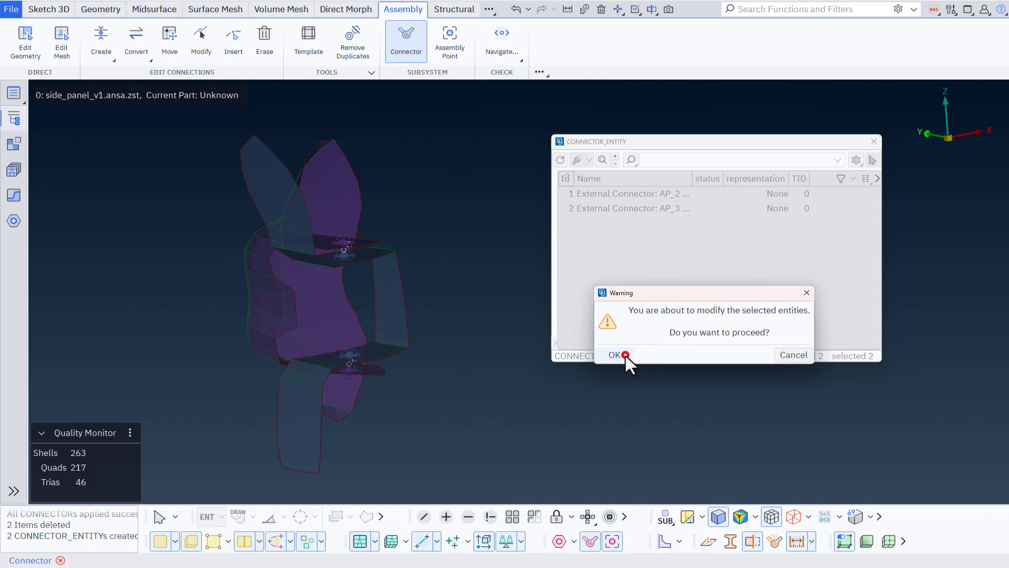
{"action": "left_click", "coordinate": [625, 355]}
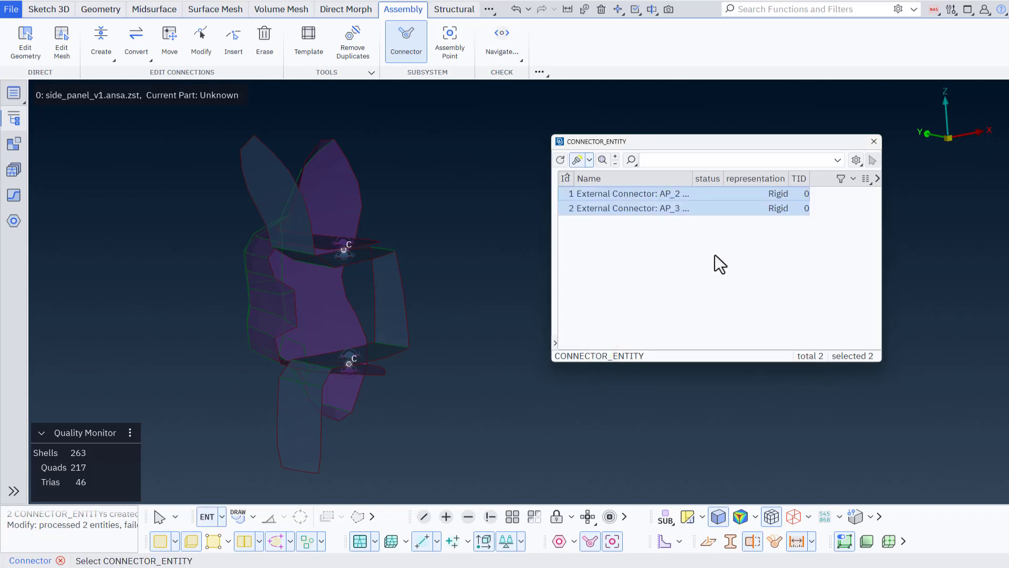
- Apply the two rigid connectors between the door and side panel brackets, and close the connector list
{"action": "right_click", "coordinate": [743, 195]}
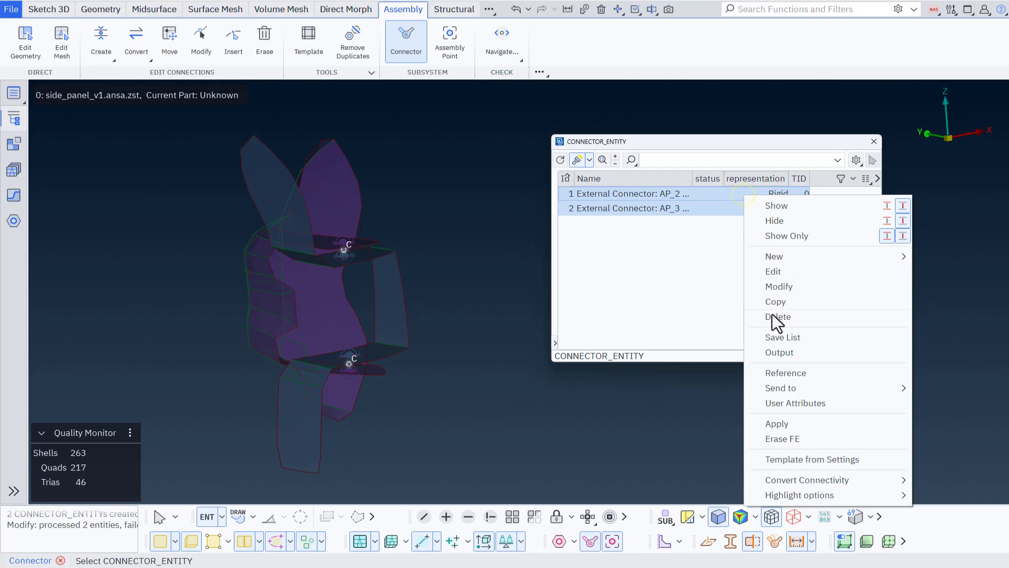
{"action": "left_click", "coordinate": [827, 424]}
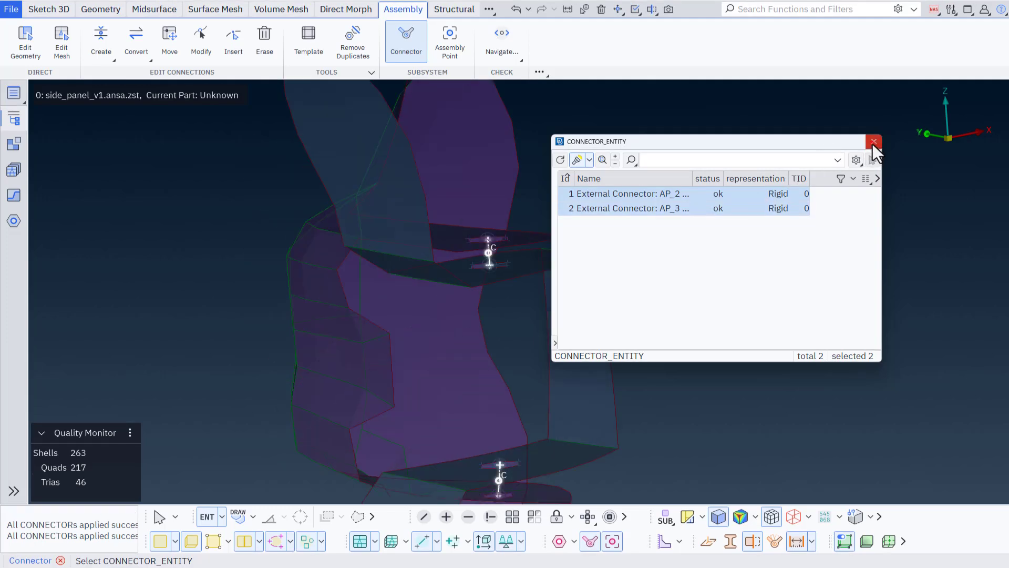
{"action": "left_click", "coordinate": [873, 142]}
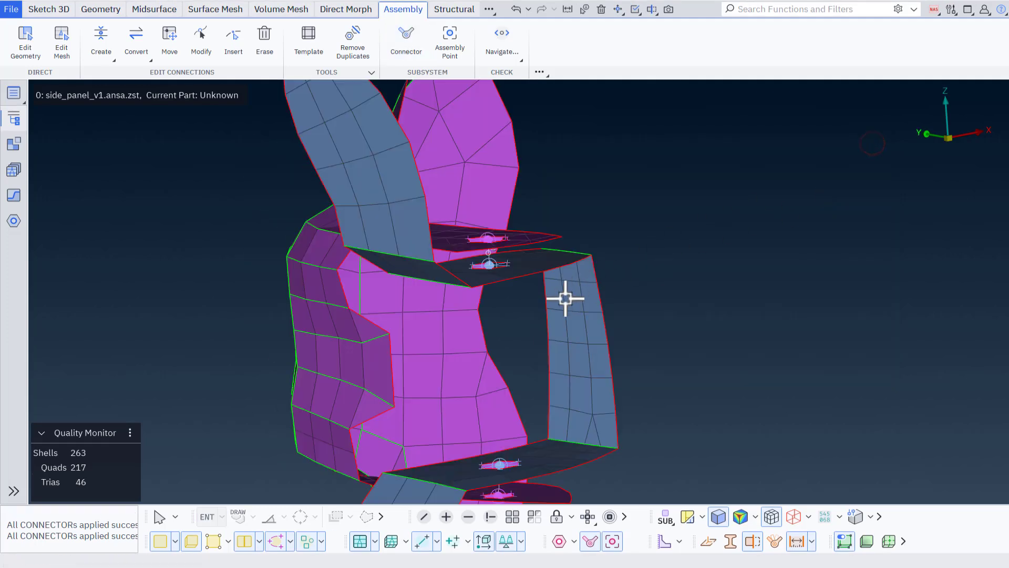
{"action": "left_click_drag", "start_coordinate": [522, 306], "coordinate": [521, 303], "text": "ctrl"}
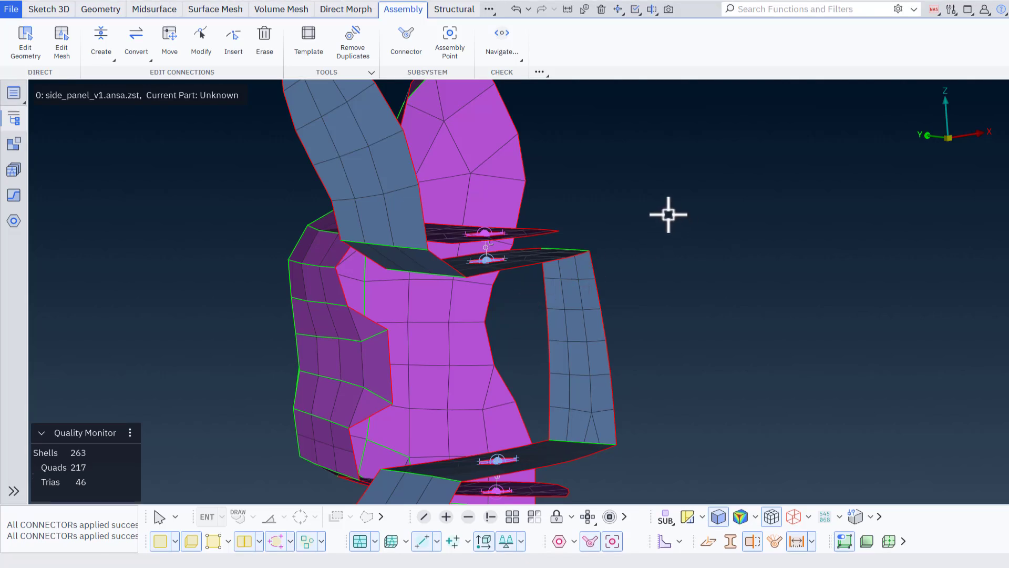
- Run the Connectivity check in Detect unconnected assemblies mode on all entities, and close the Checks Manager
{"action": "left_click", "coordinate": [639, 14]}
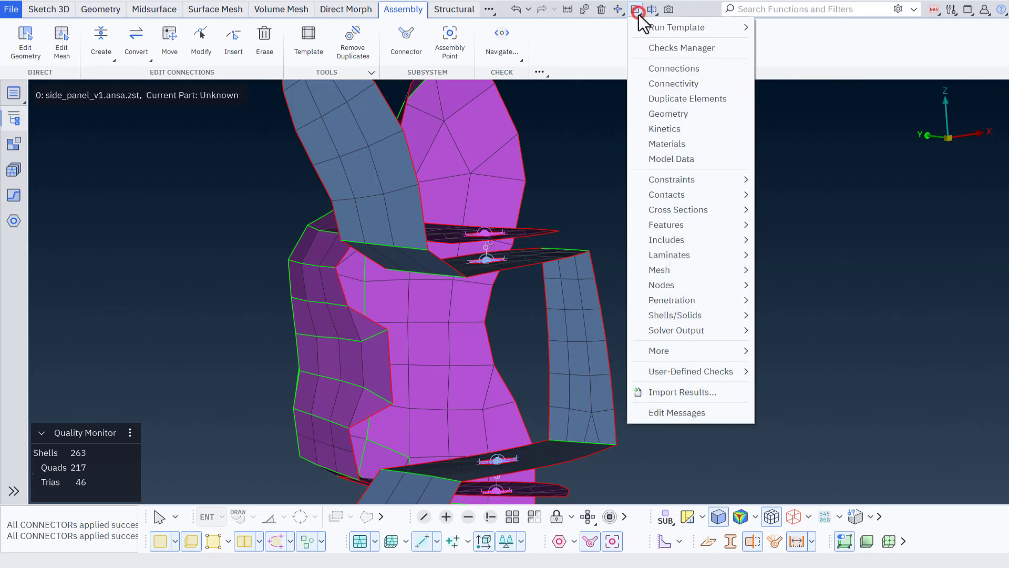
{"action": "left_click", "coordinate": [711, 83]}
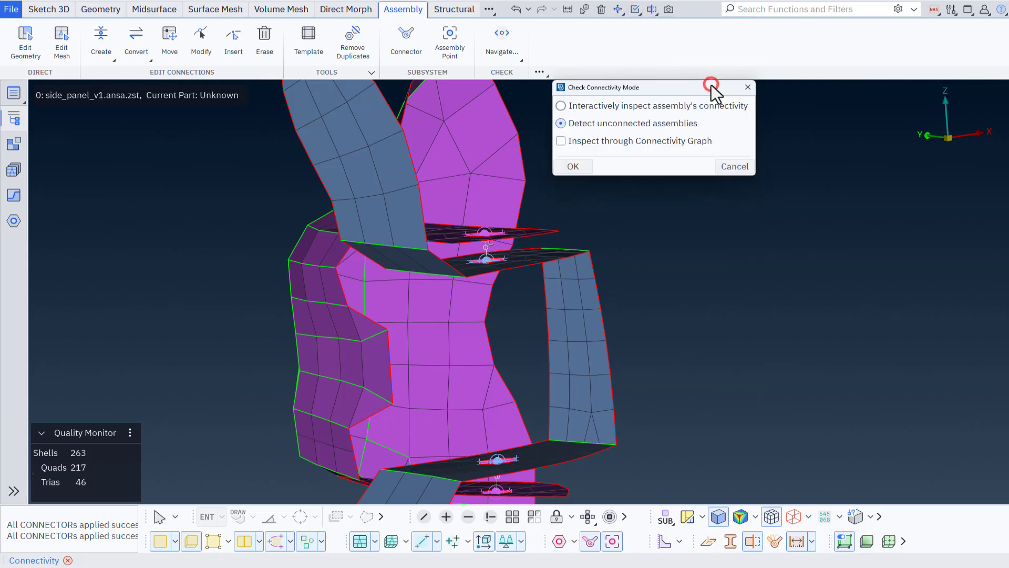
{"action": "left_click", "coordinate": [573, 167]}
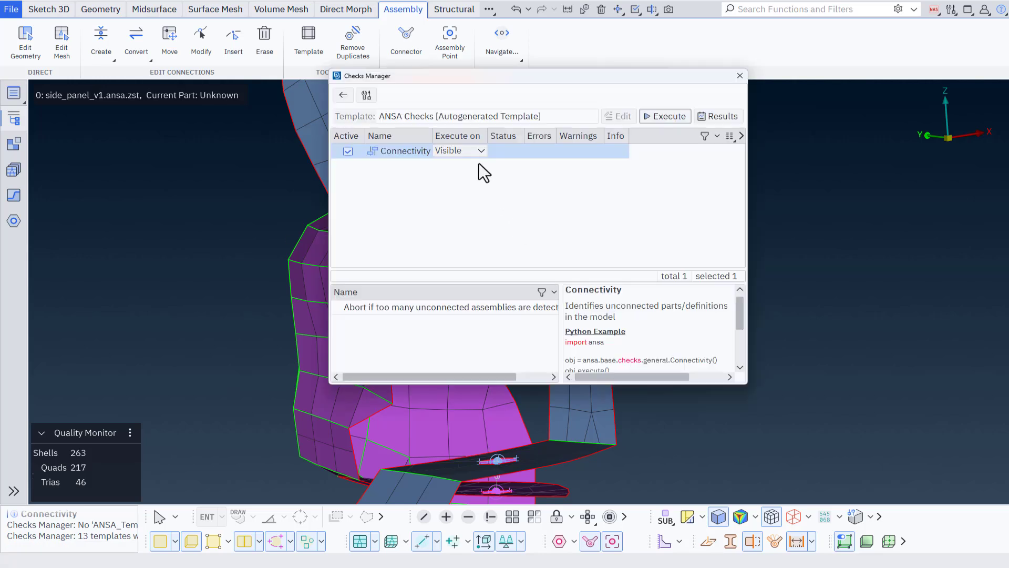
{"action": "left_click", "coordinate": [480, 151]}
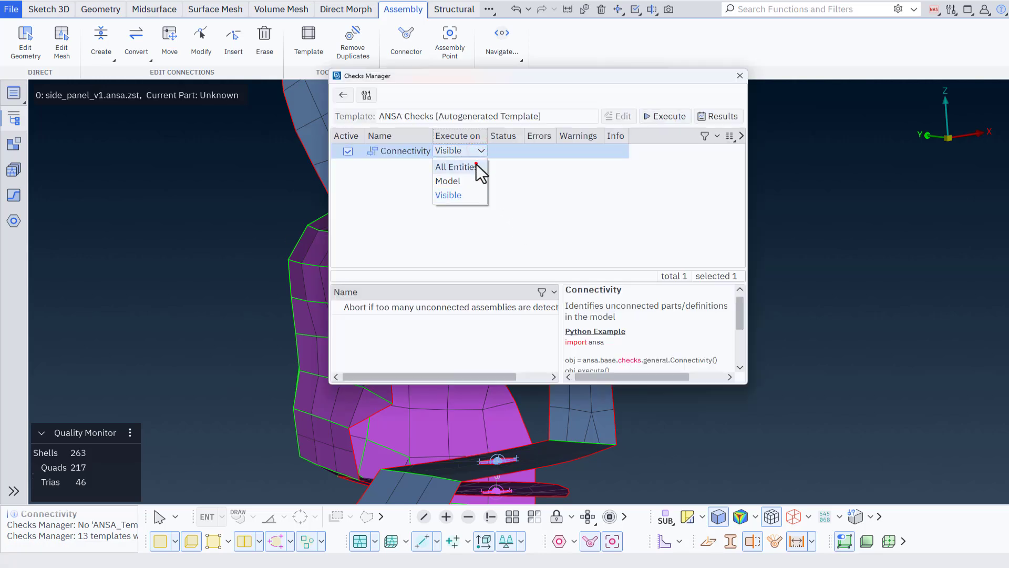
{"action": "left_click", "coordinate": [476, 166]}
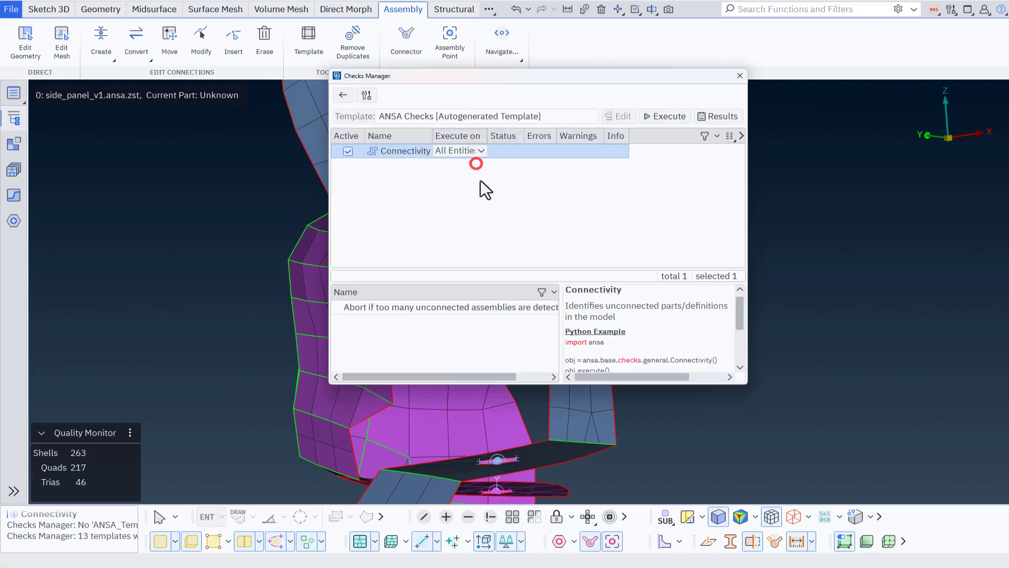
{"action": "left_click", "coordinate": [654, 118]}
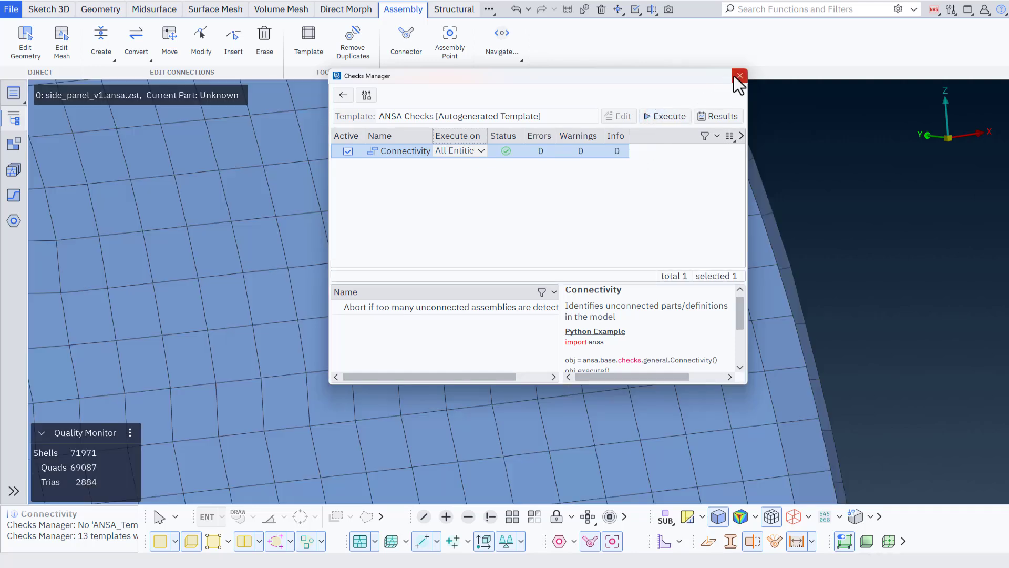
{"action": "left_click", "coordinate": [739, 76]}
- Inspect the complete door and side panel assembly, starting from the standard view along the X axis
{"action": "key", "text": "F5"}
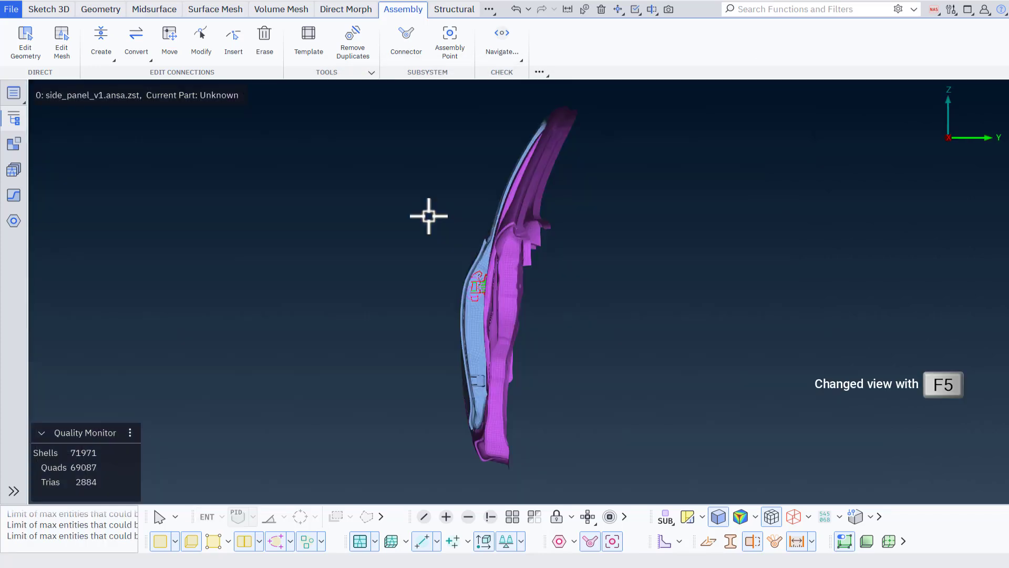
{"action": "scroll", "coordinate": [468, 286], "scroll_direction": "up", "scroll_amount": 3}
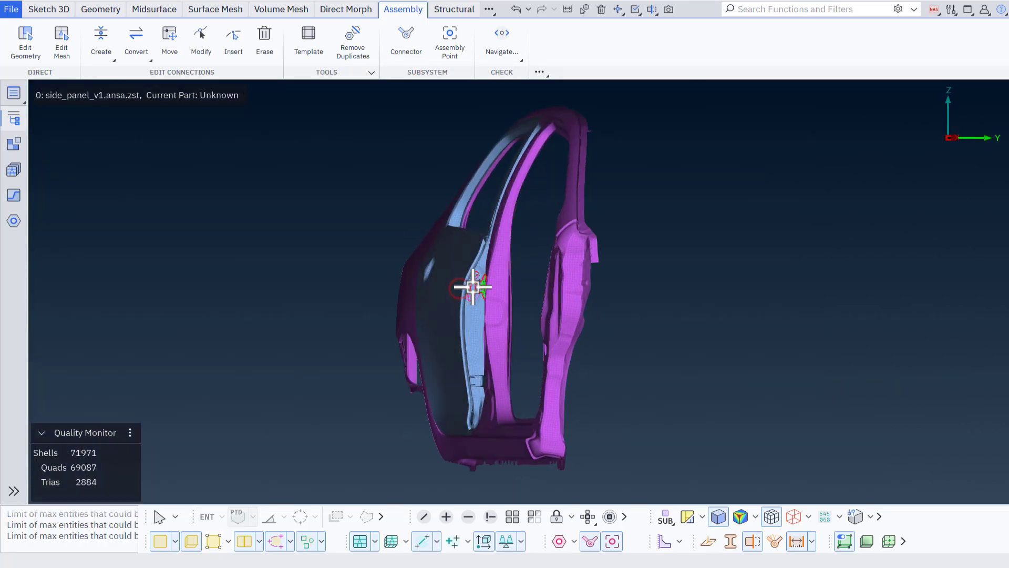
{"action": "scroll", "coordinate": [475, 287], "scroll_direction": "up", "scroll_amount": 5}
{"action": "scroll", "coordinate": [475, 288], "scroll_direction": "down", "scroll_amount": 10}
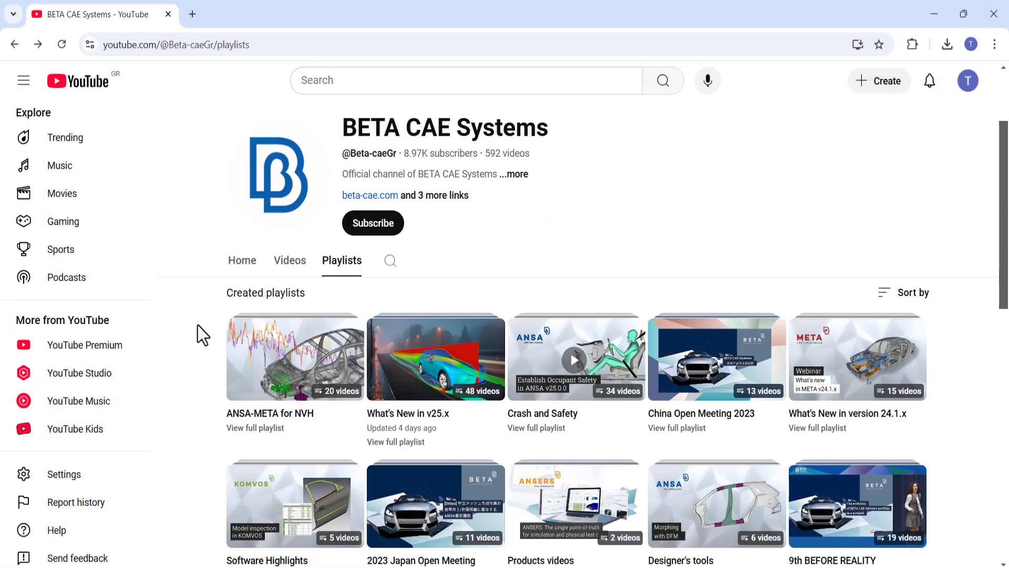
- On BETA CAE Systems' YouTube playlists page, open the full playlist Modular Run Management in ANSA
{"action": "scroll", "coordinate": [198, 325], "scroll_direction": "down", "scroll_amount": 2}
{"action": "scroll", "coordinate": [197, 334], "scroll_direction": "down", "scroll_amount": 2}
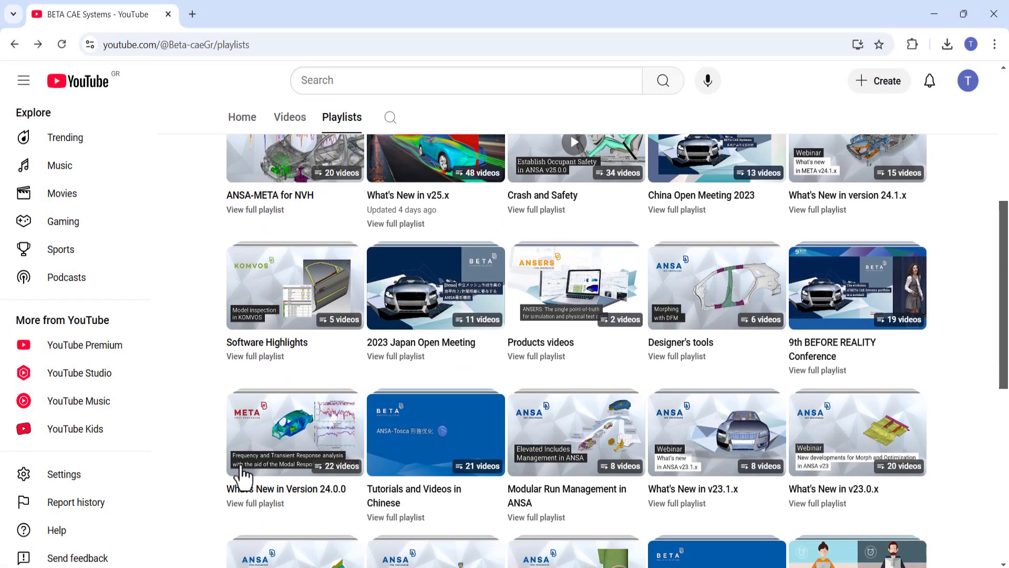
{"action": "left_click", "coordinate": [527, 520]}
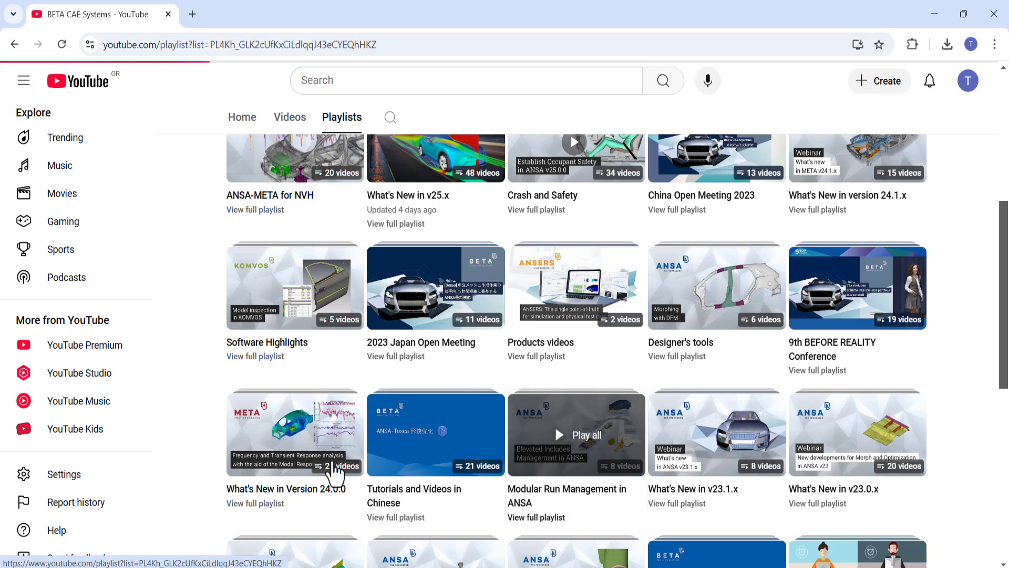